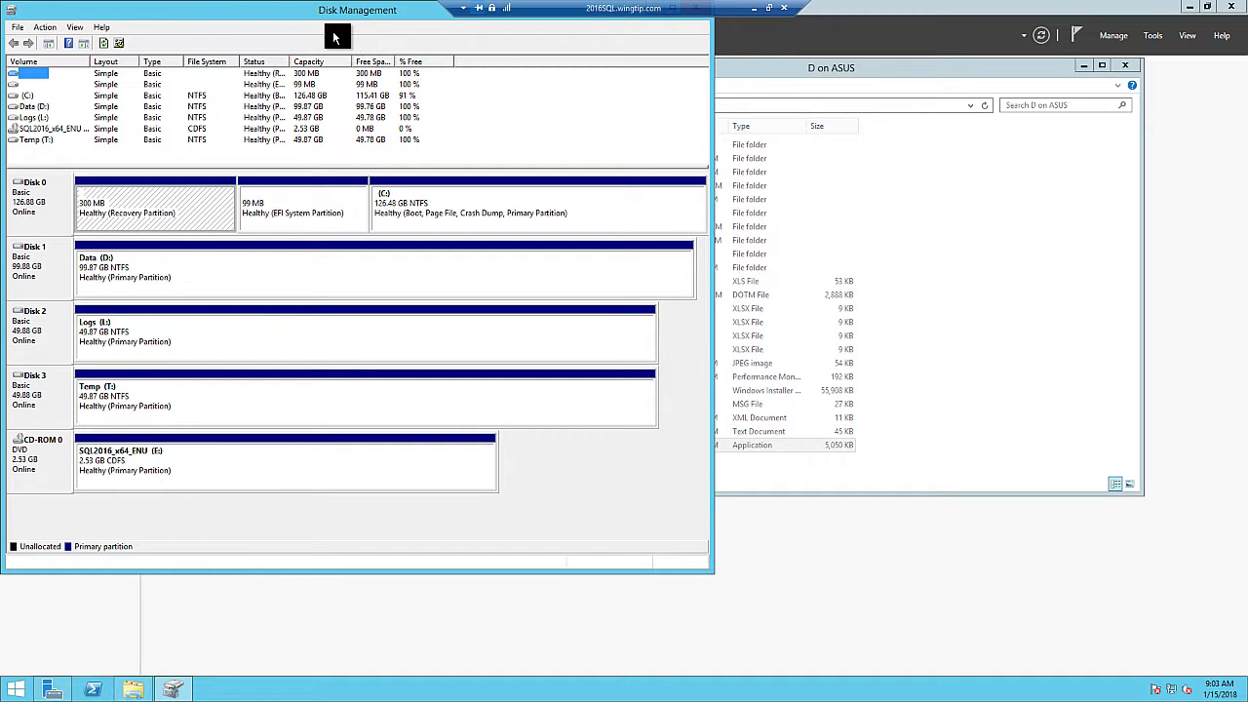
# Move Disk Management aside to check the Data (D:), Logs (L:) and Temp (T:) volumes
pyautogui.moveTo(292, 20); pyautogui.dragTo(488, 59)
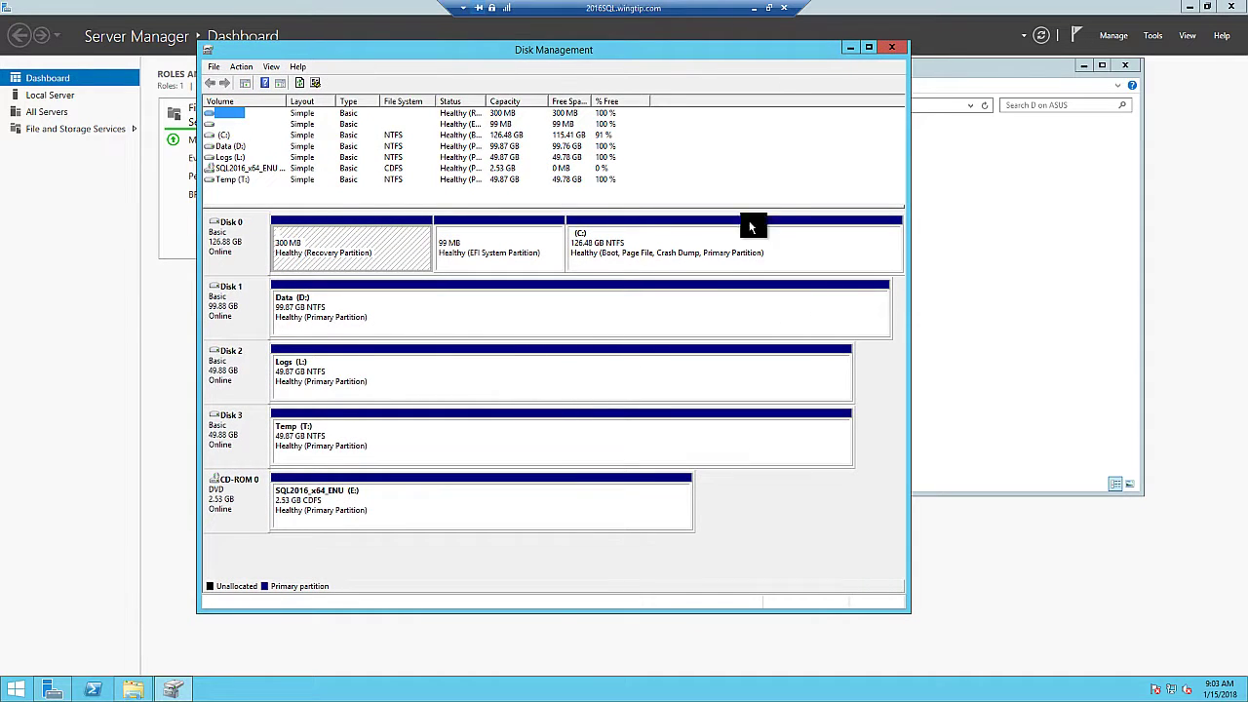
# Close Disk Management and permanently delete the SQLServer2016-SSEI-Eval installer from the D on ASUS folder
pyautogui.click(895, 51)
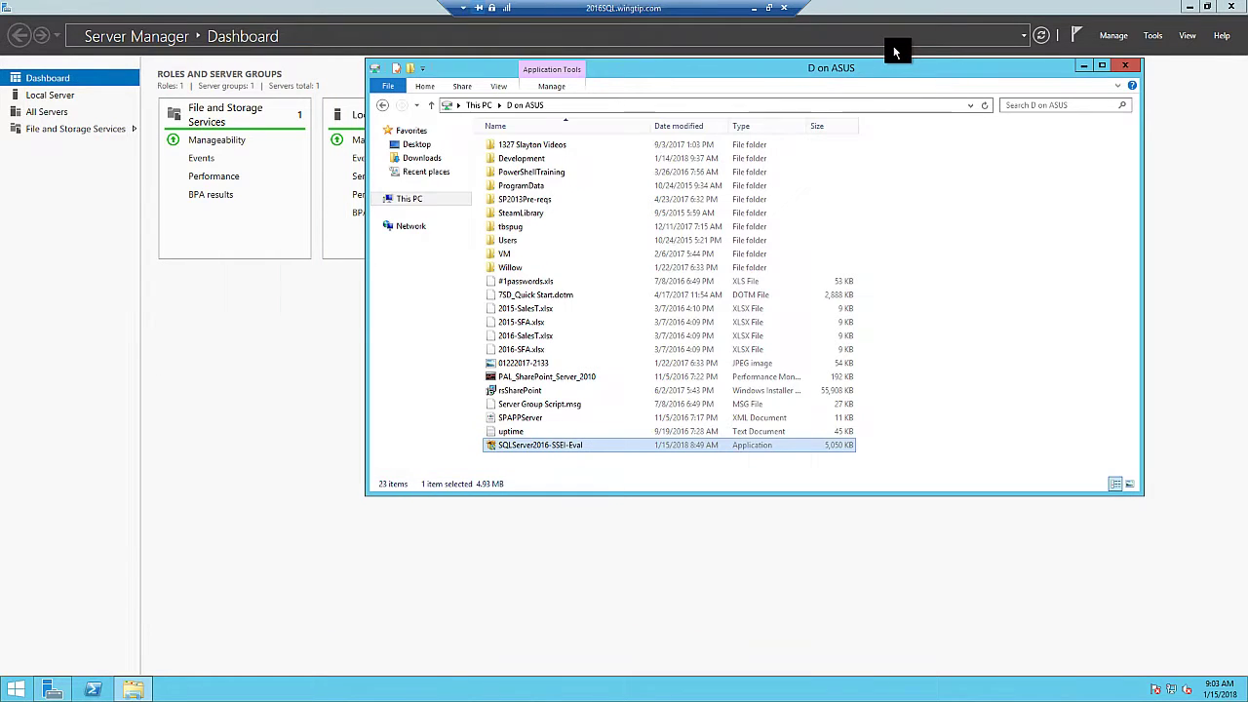
pyautogui.moveTo(724, 68); pyautogui.dragTo(636, 73)
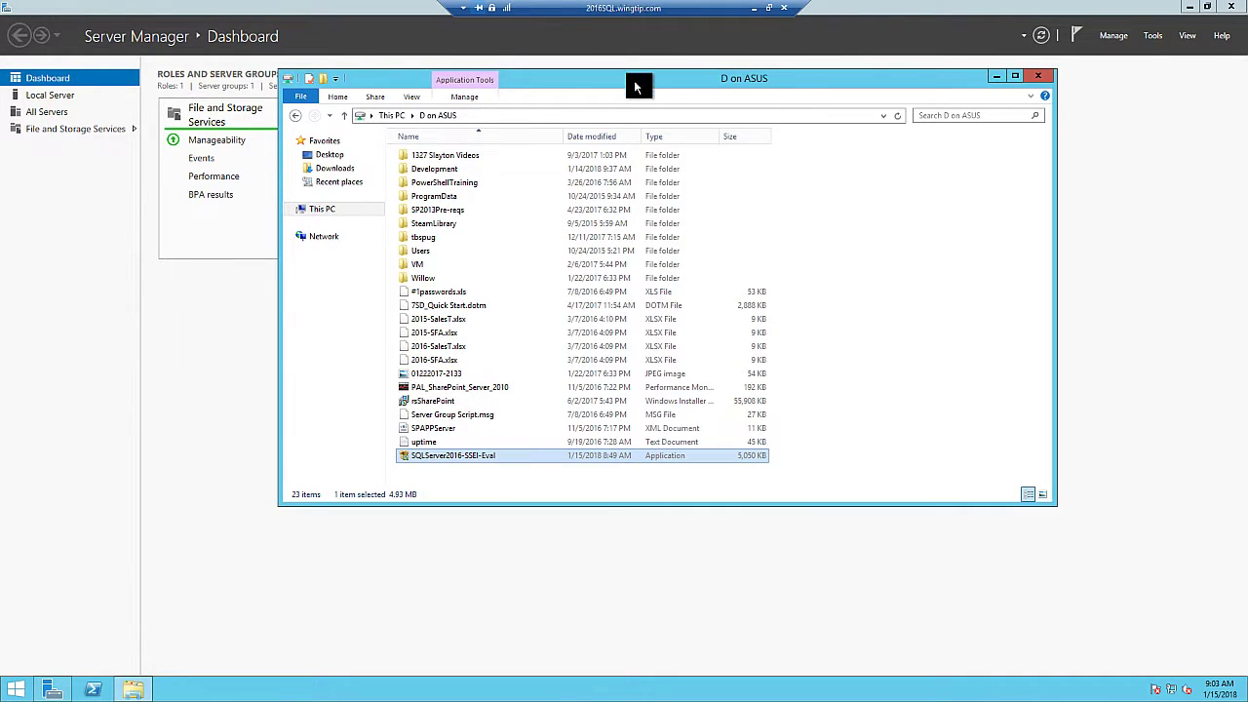
pyautogui.doubleClick(497, 457)
pyautogui.rightClick(500, 457)
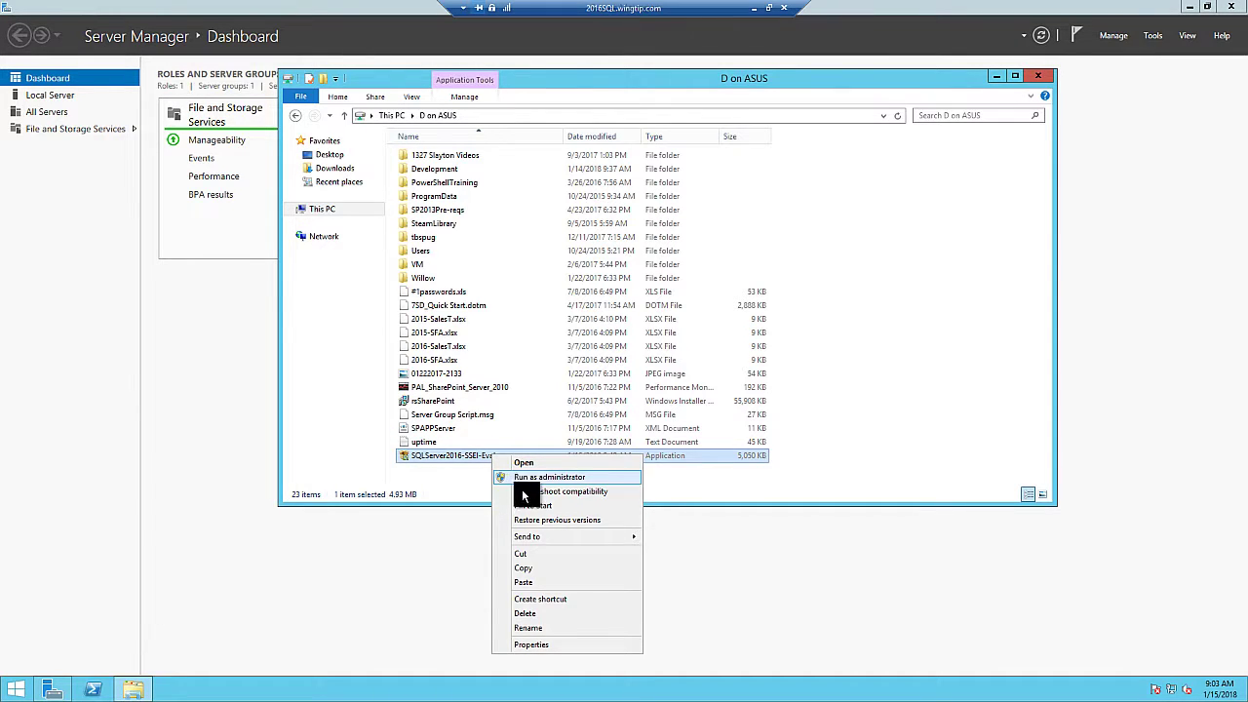
pyautogui.click(532, 613)
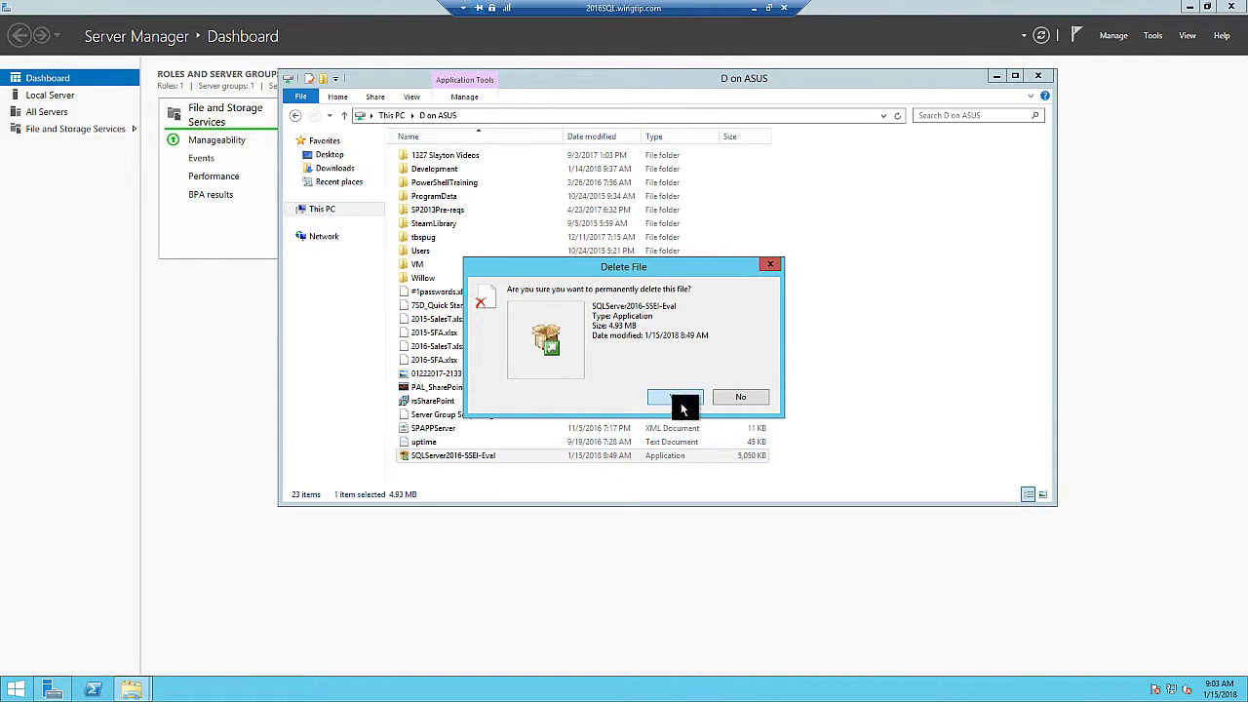
pyautogui.click(679, 400)
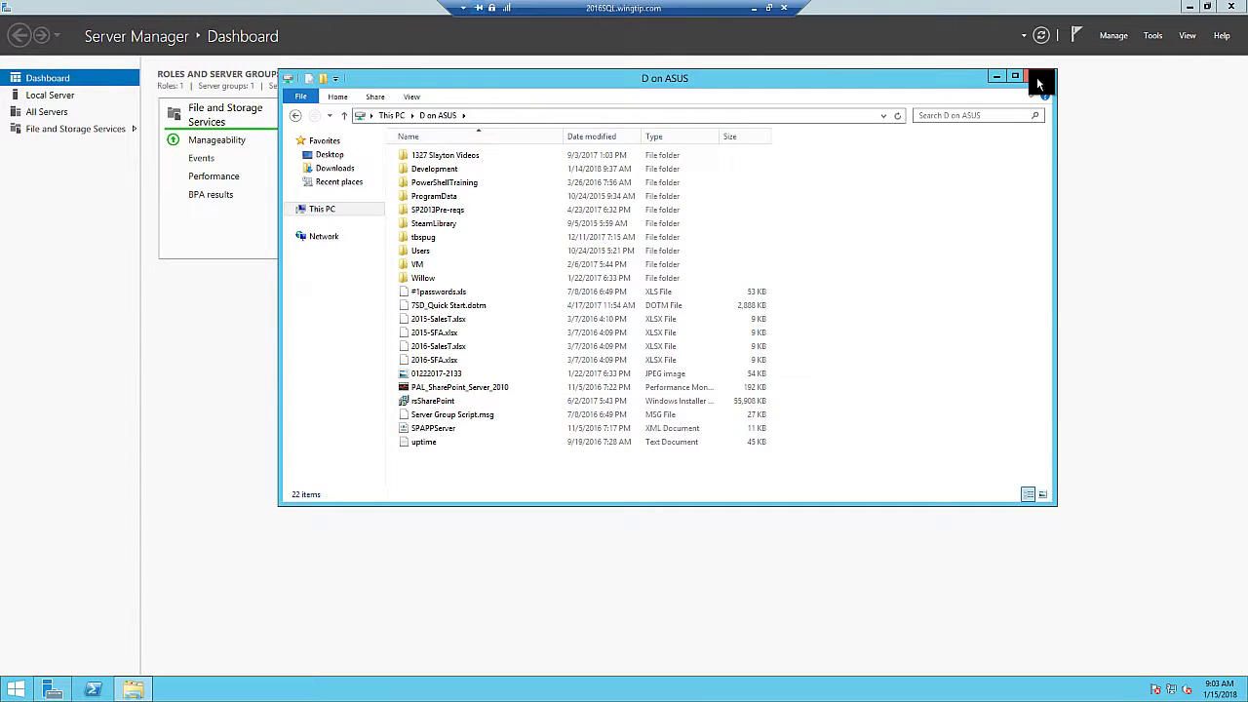
pyautogui.click(1037, 76)
# Launch setup from the SQL2016 DVD drive (E:) with administrator rights, then close Explorer
pyautogui.click(133, 687)
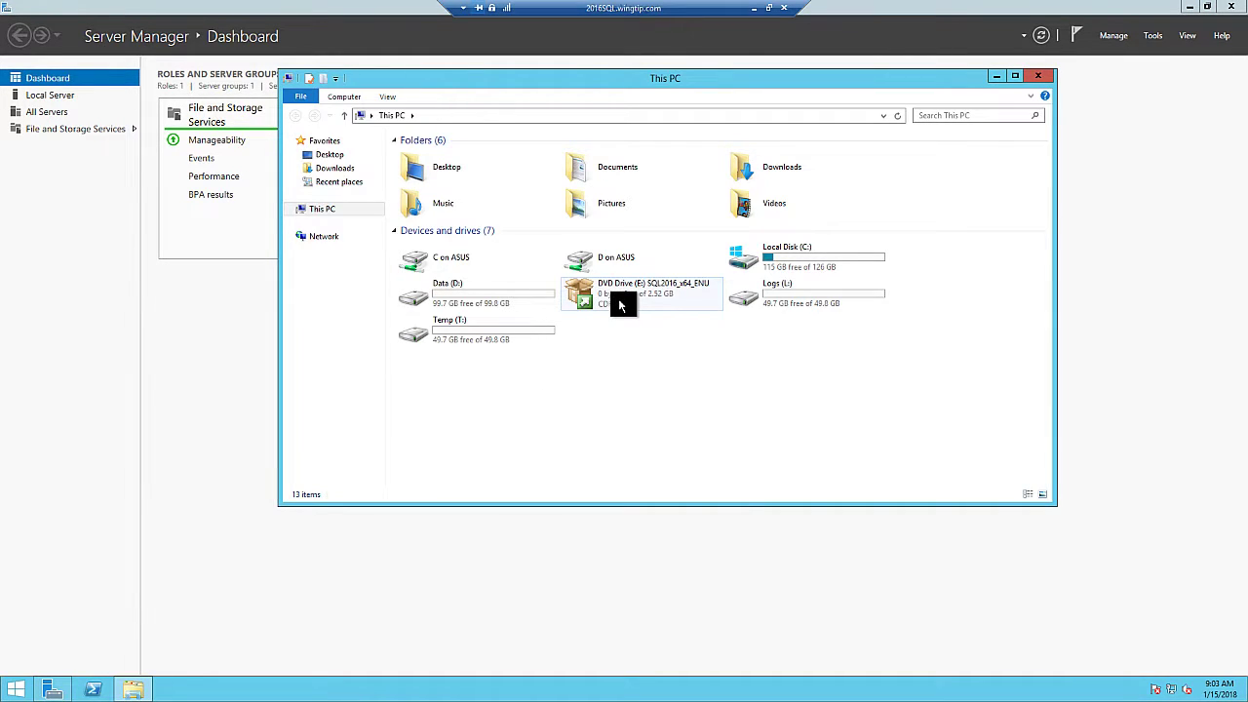
pyautogui.rightClick(619, 303)
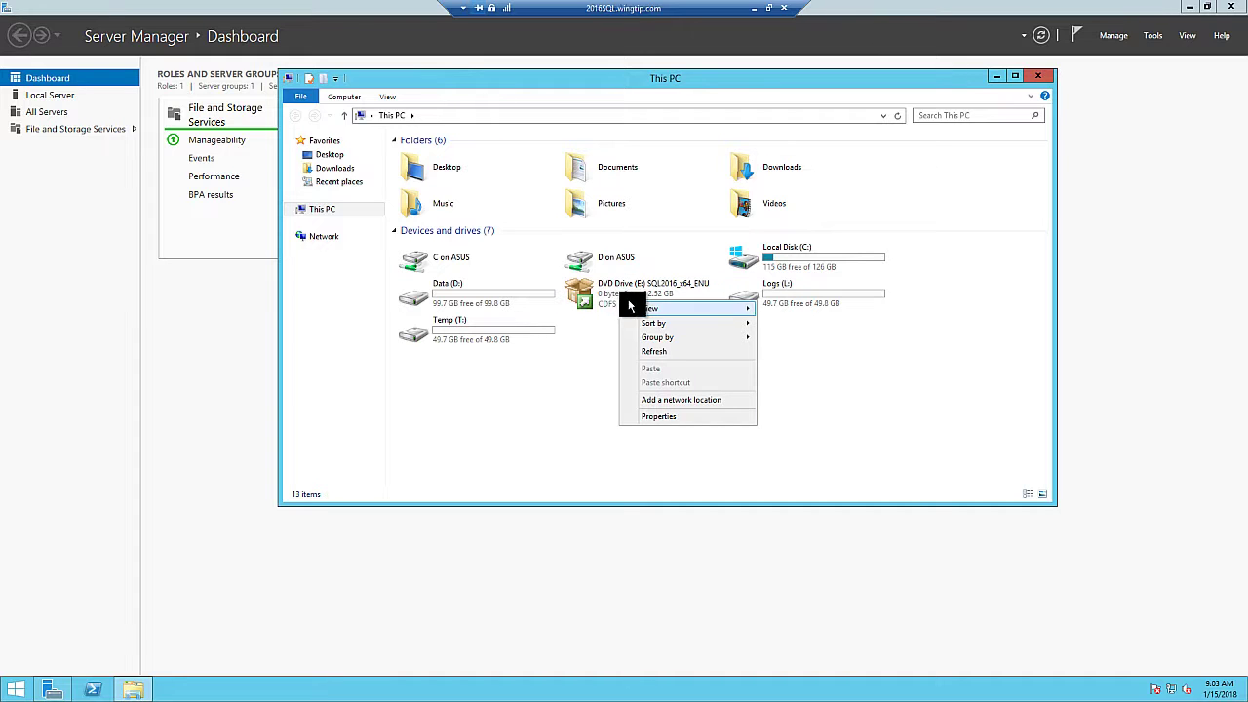
pyautogui.click(616, 295)
pyautogui.doubleClick(616, 296)
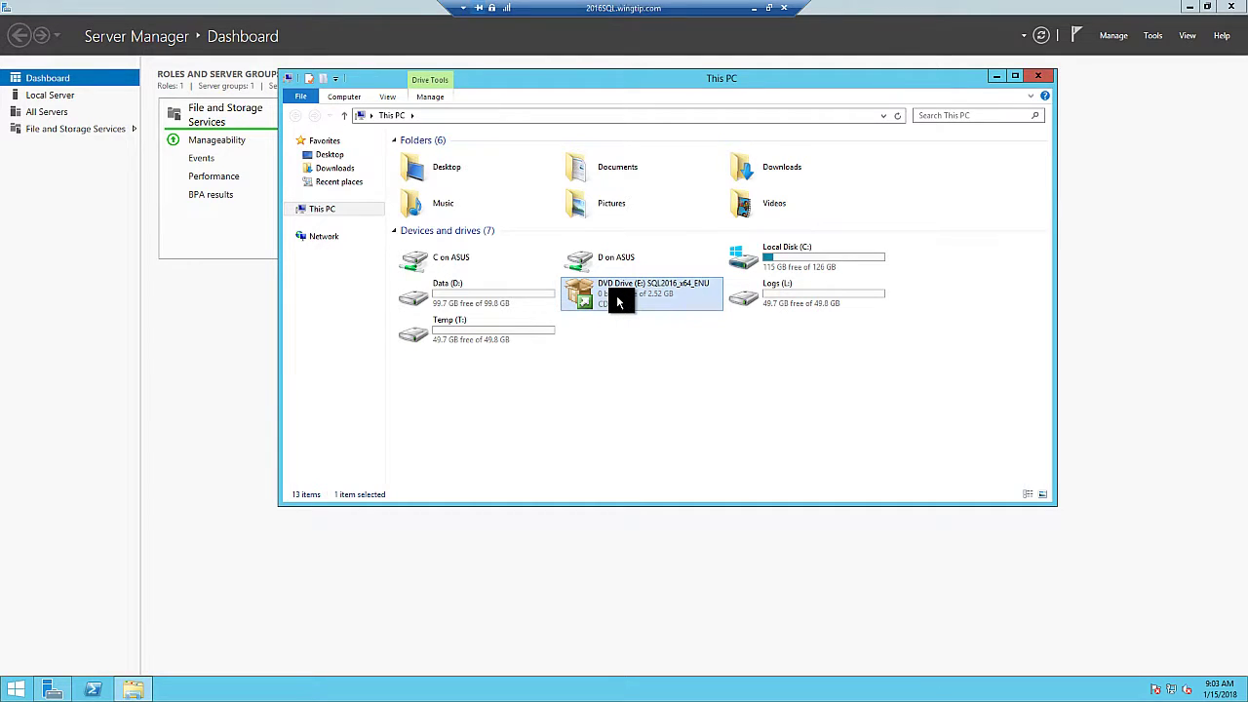
pyautogui.click(683, 373)
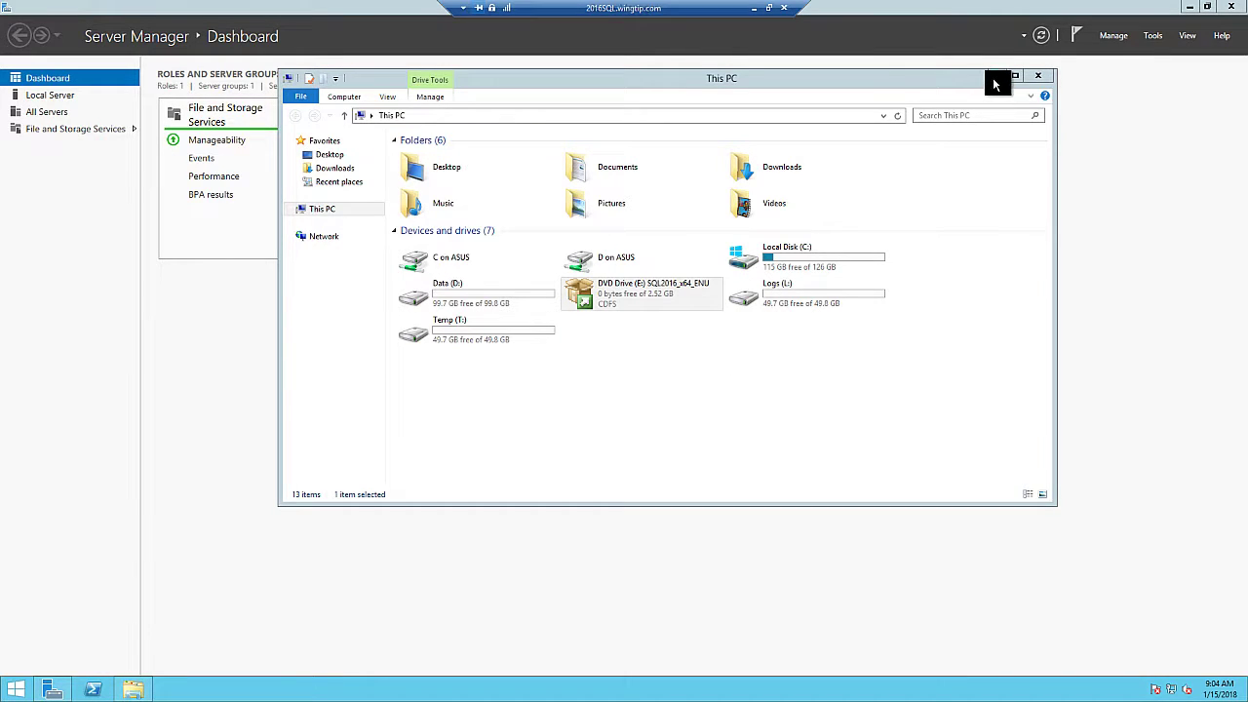
pyautogui.click(1037, 76)
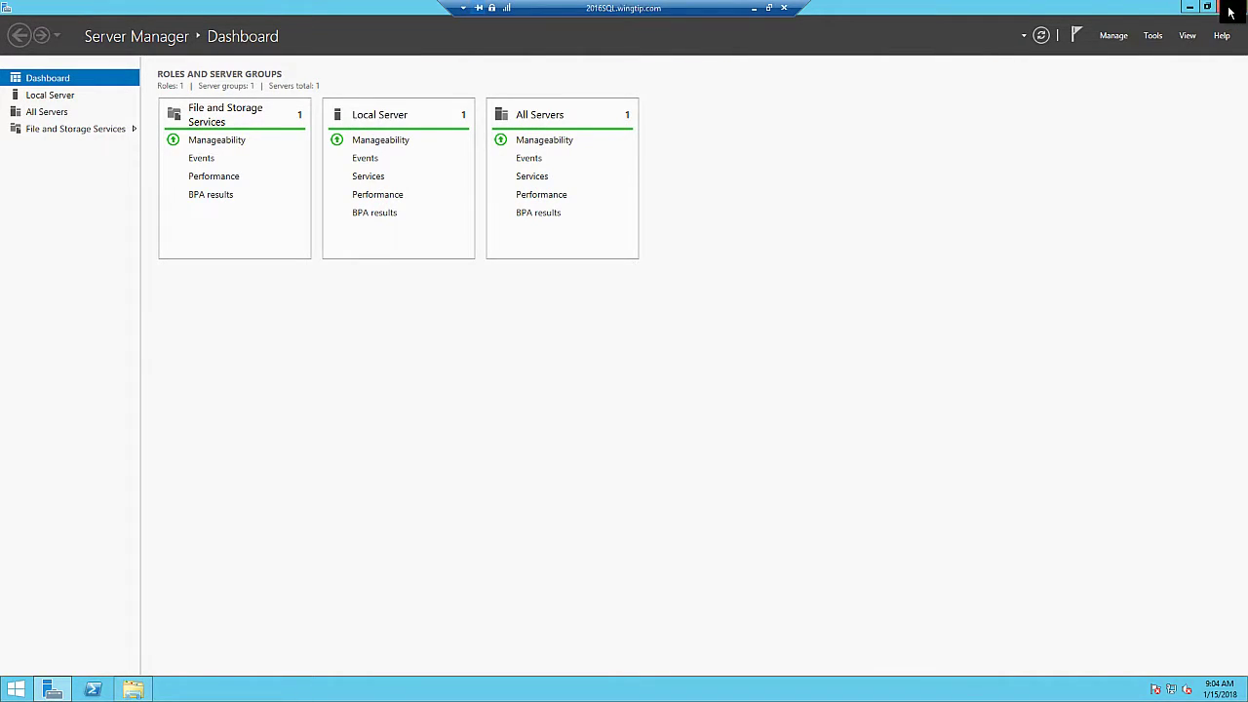
# Close Server Manager and the second SQL Server Installation Center window
pyautogui.click(1228, 7)
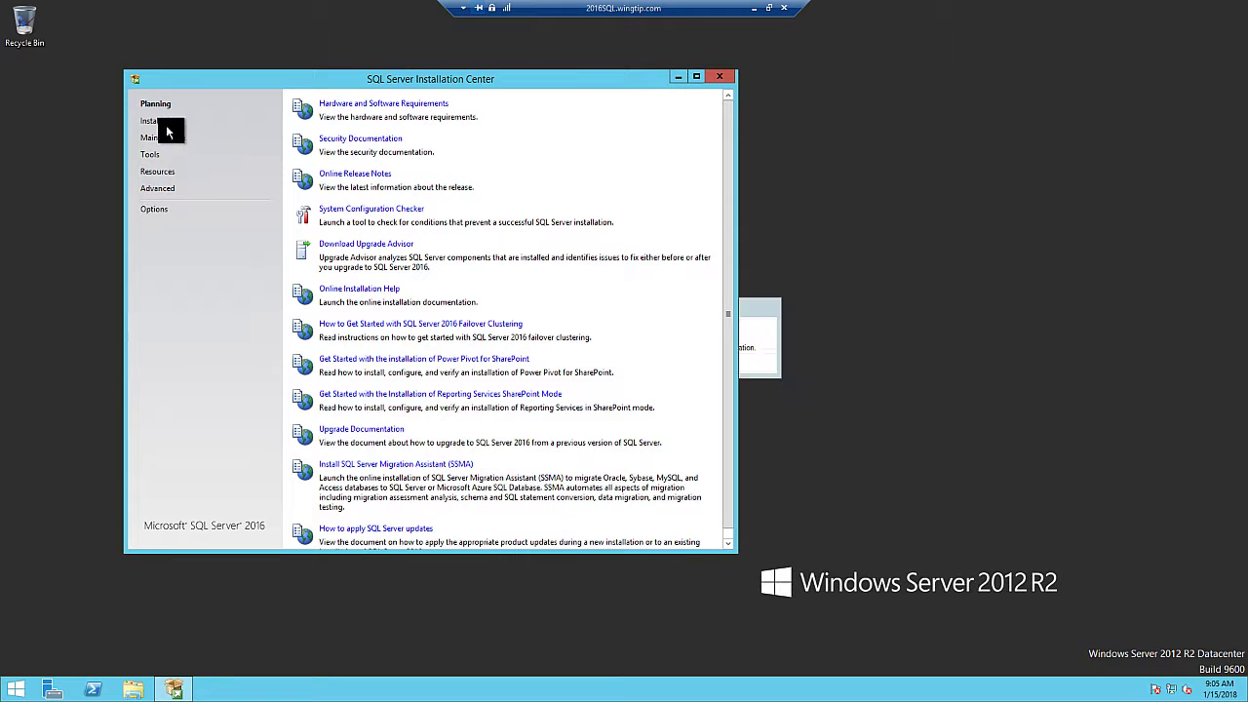
pyautogui.click(748, 315)
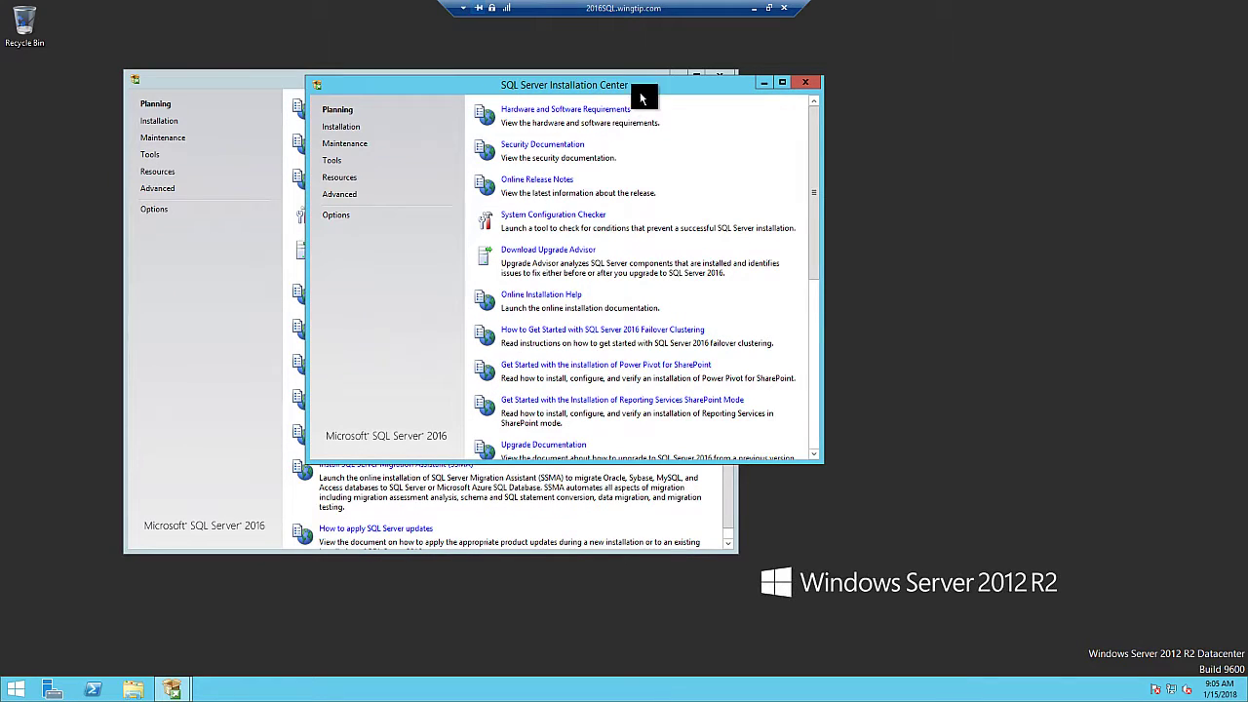
pyautogui.click(804, 83)
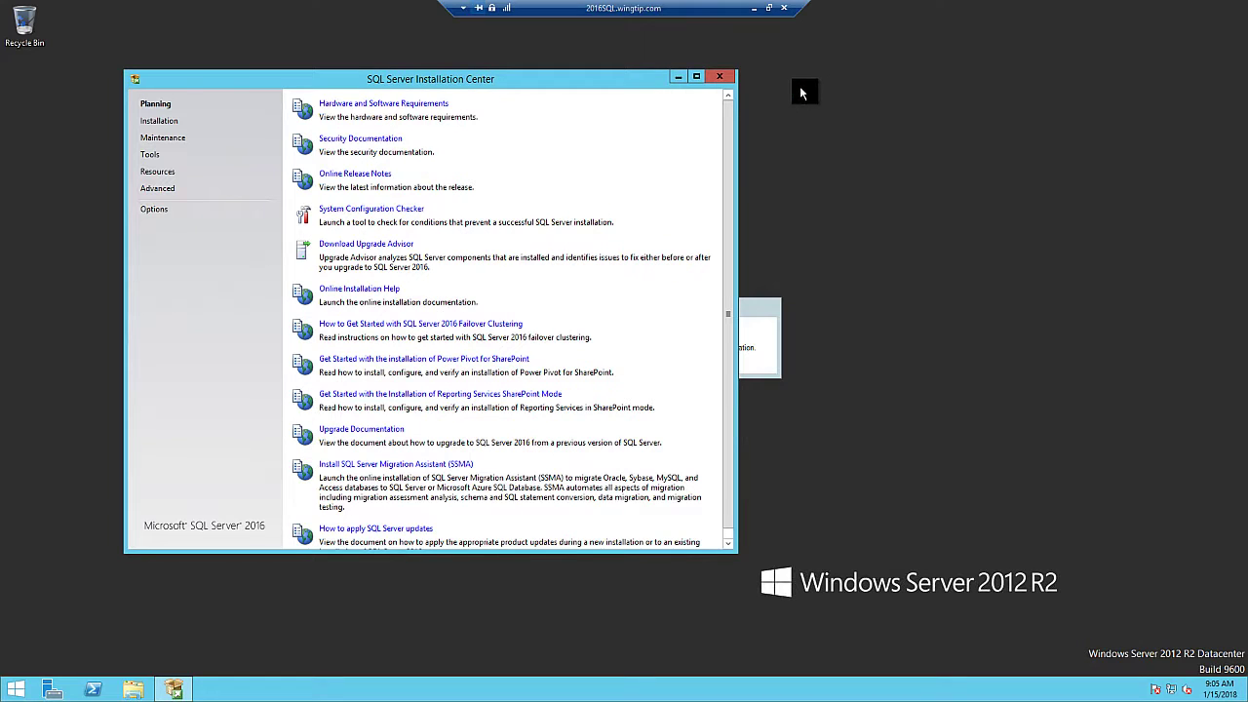
# Under Installation, choose 'New SQL Server stand-alone installation or add features to an existing installation'
pyautogui.click(156, 122)
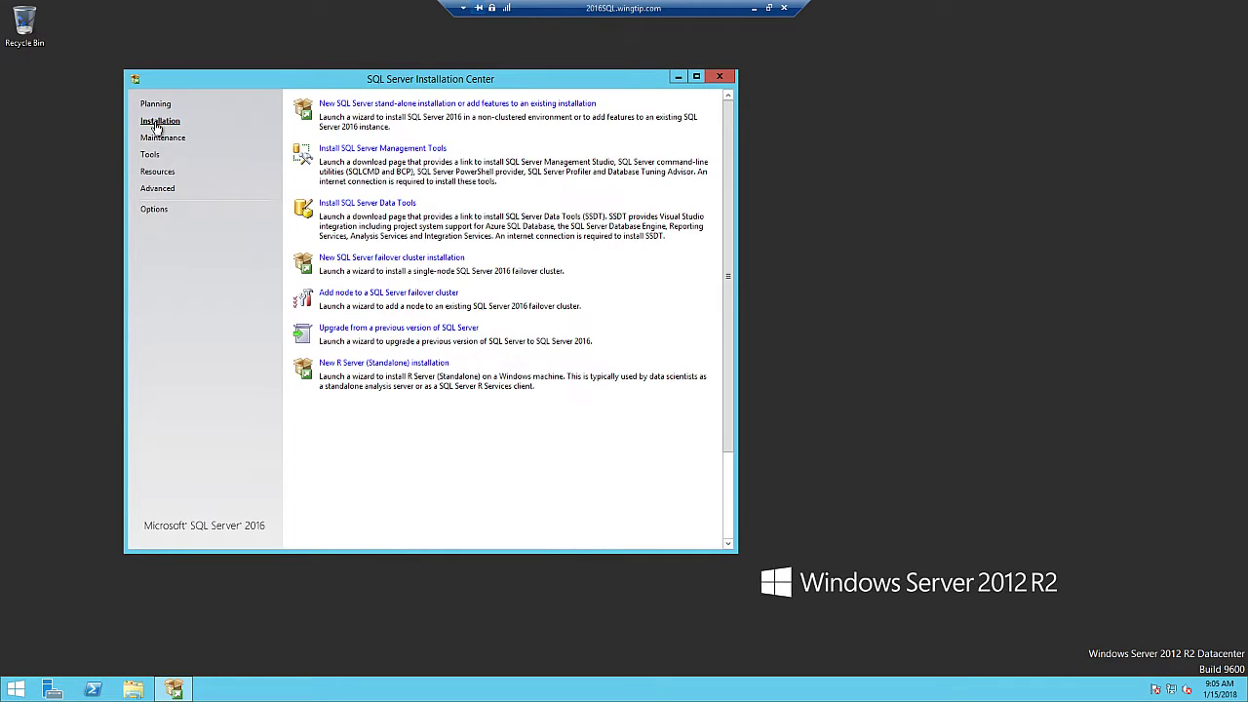
pyautogui.click(408, 103)
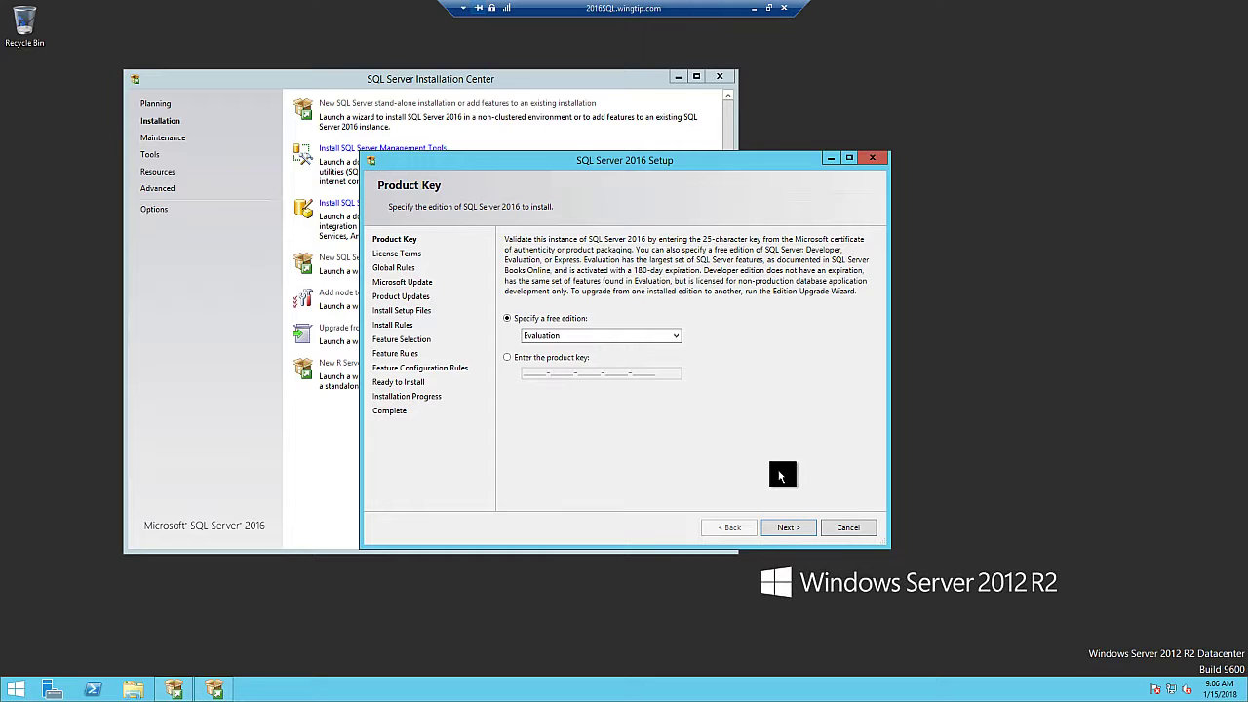
# Continue with the Evaluation edition and accept the license terms
pyautogui.click(785, 528)
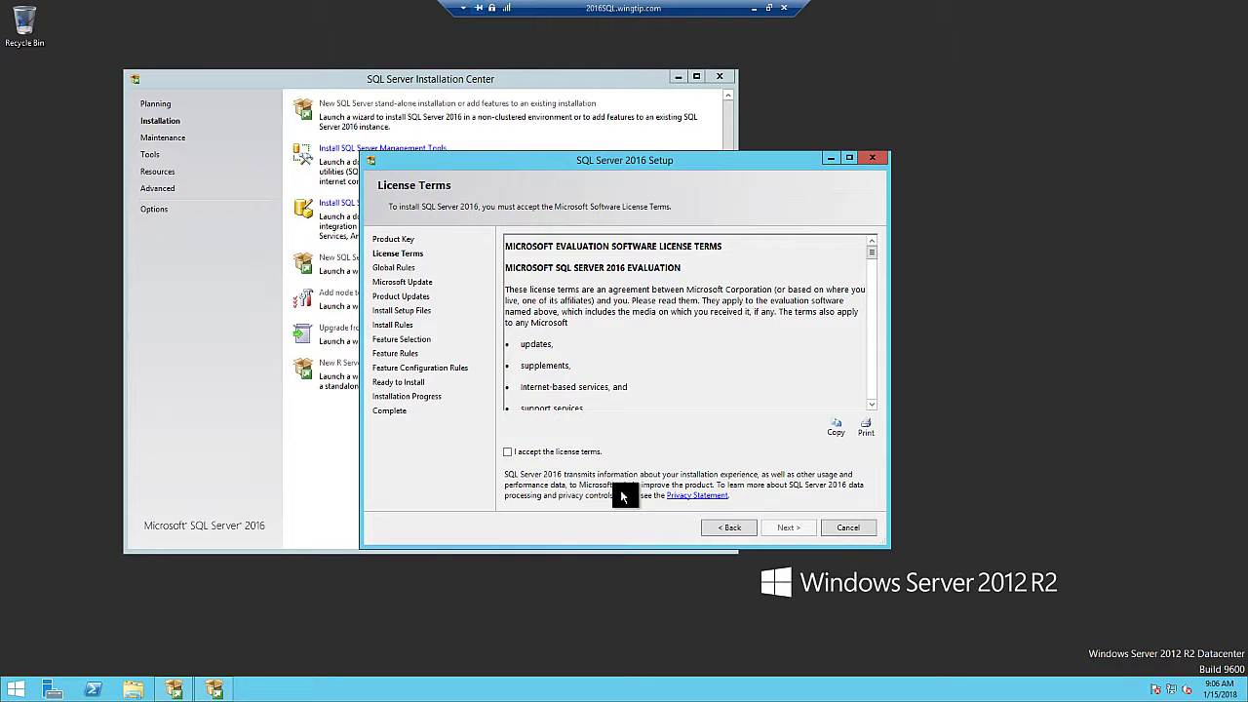
pyautogui.click(510, 452)
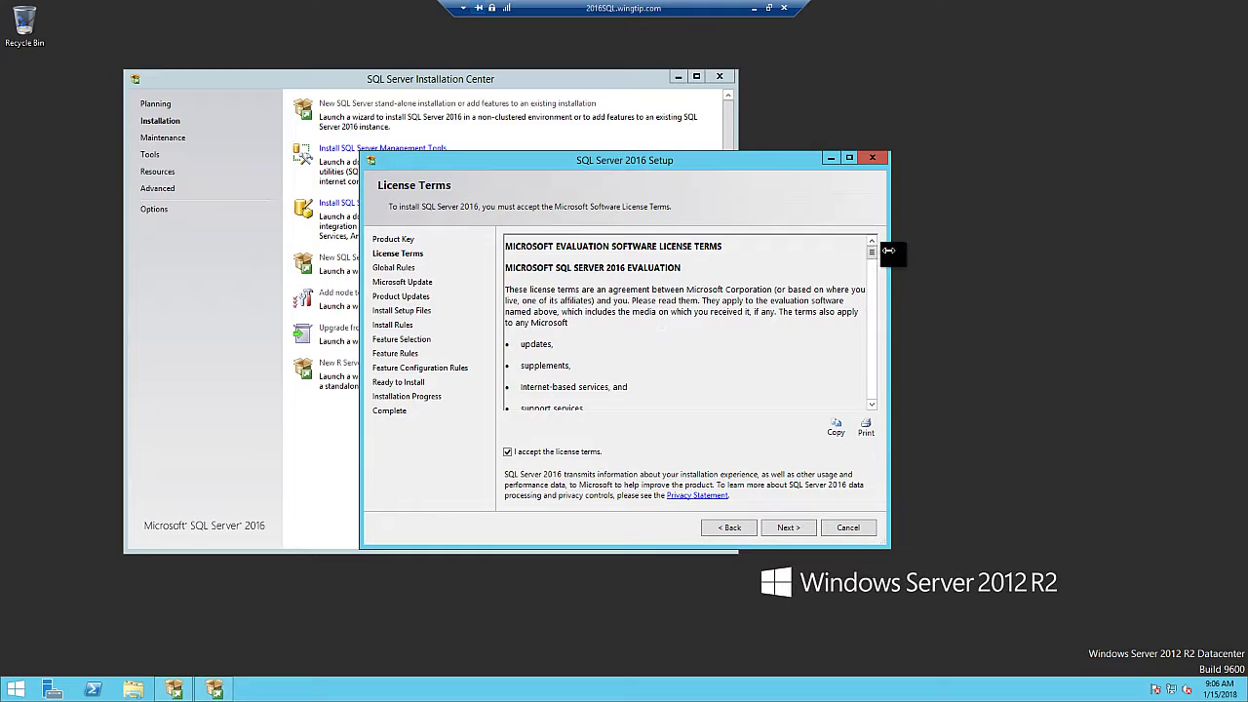
pyautogui.moveTo(873, 263); pyautogui.dragTo(838, 255)
pyautogui.click(791, 527)
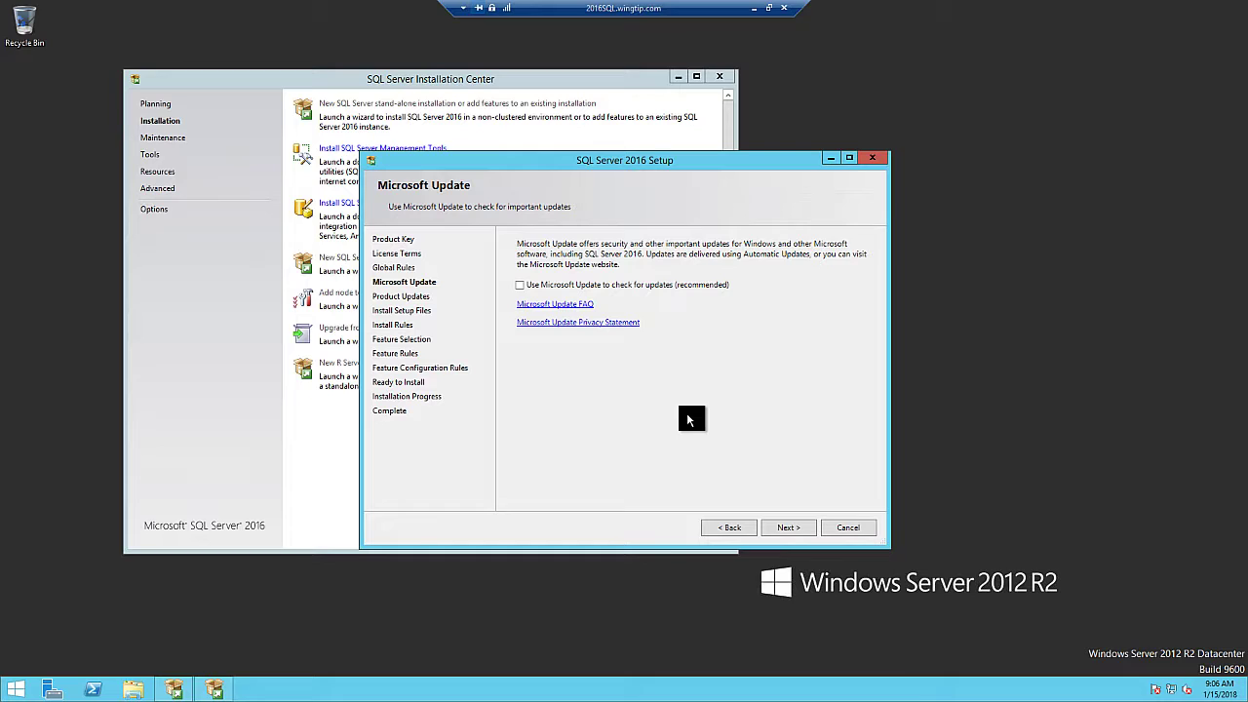
# Enable 'Use Microsoft Update to check for updates (recommended)'
pyautogui.click(520, 284)
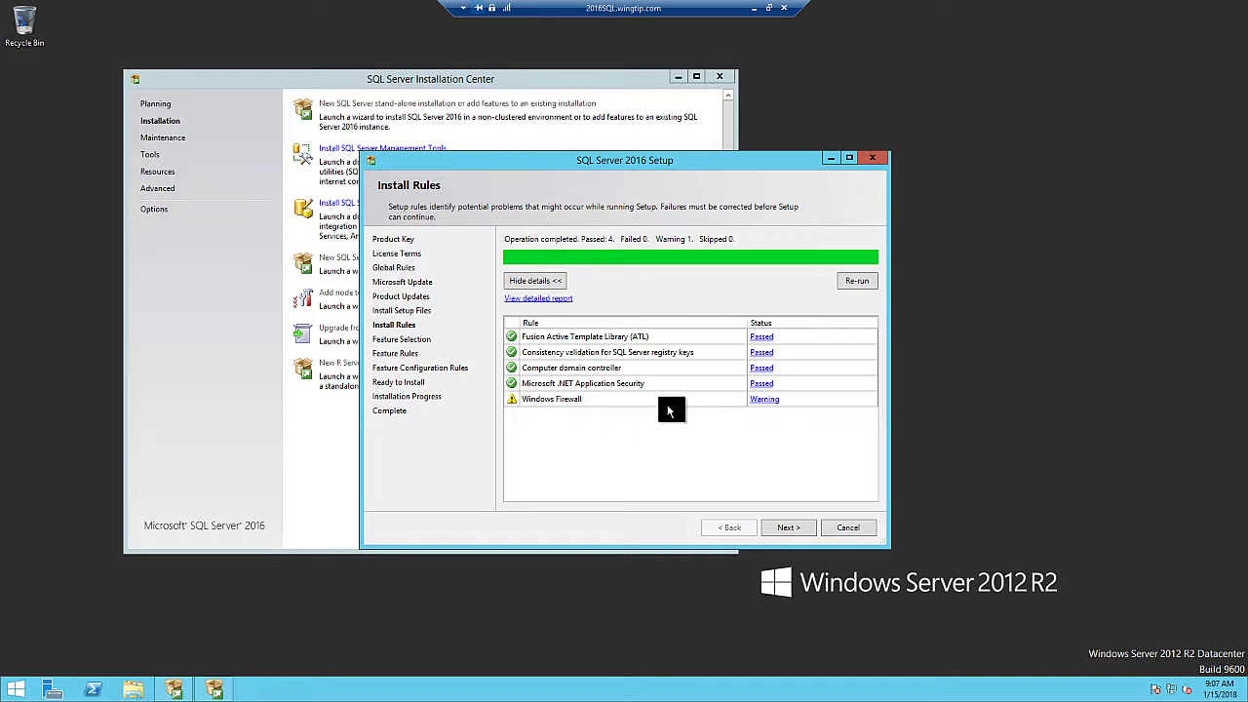
# Read and dismiss the Windows Firewall warning details, then continue past Install Rules
pyautogui.click(765, 398)
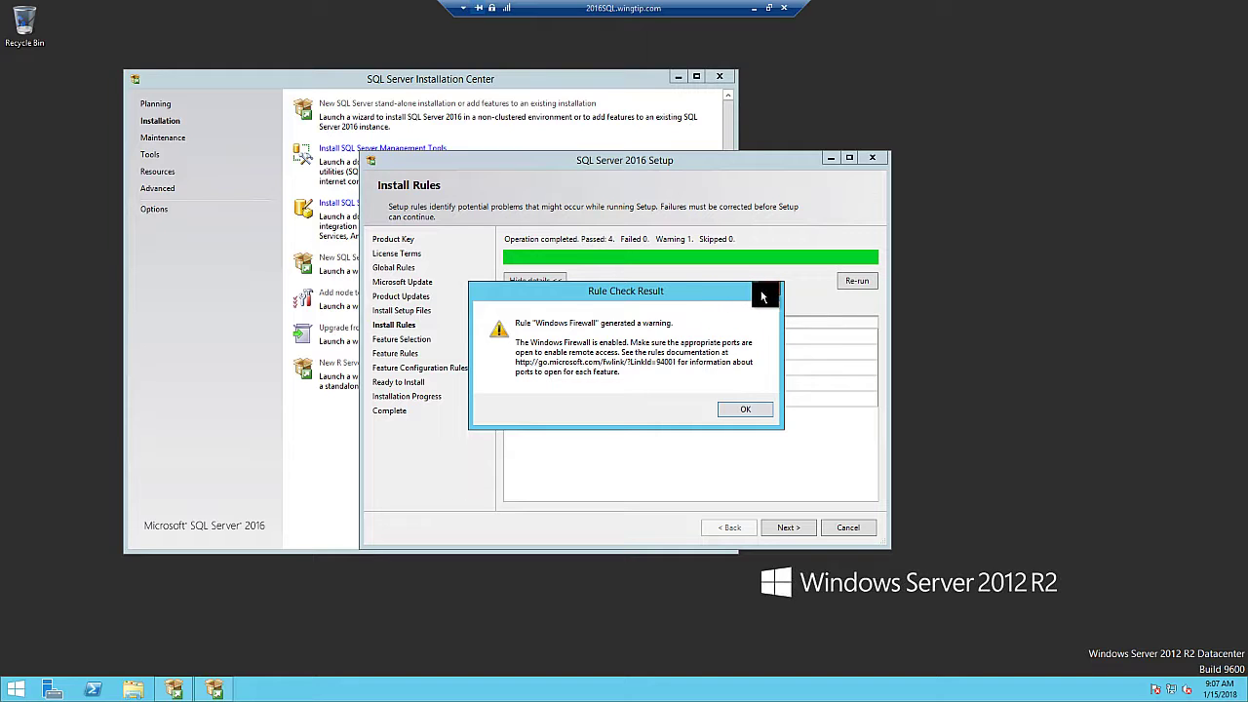
pyautogui.click(746, 411)
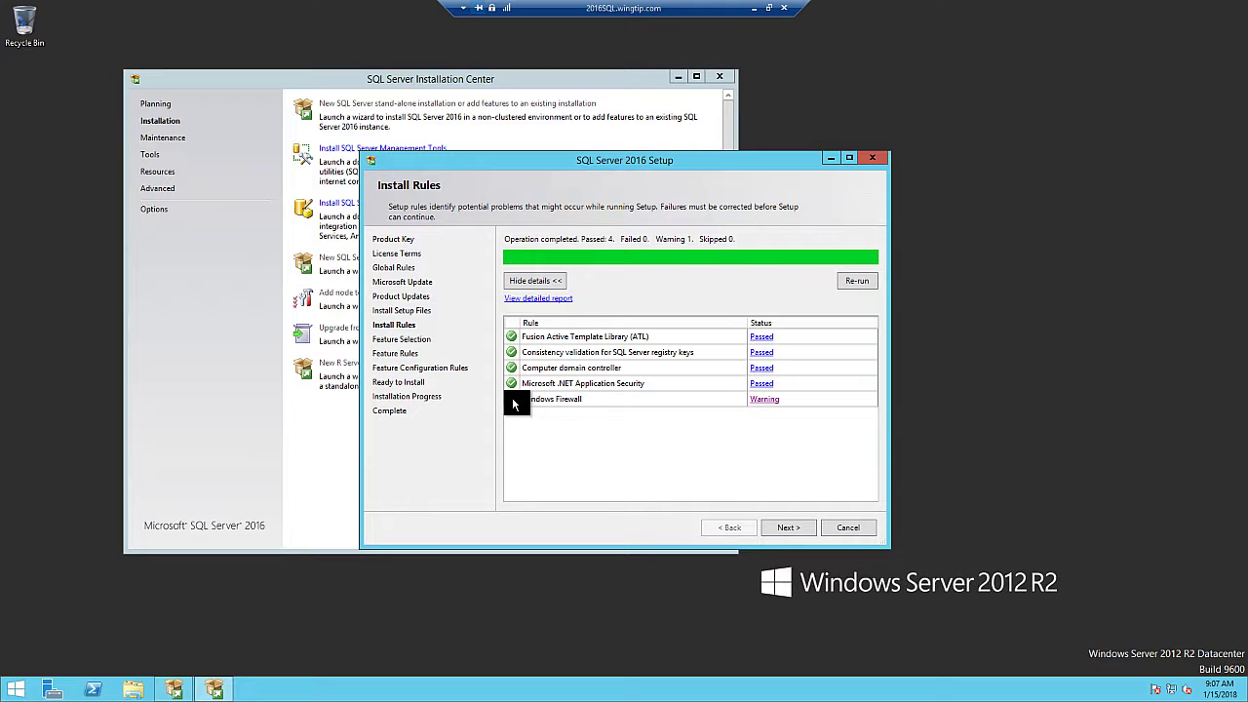
pyautogui.click(790, 527)
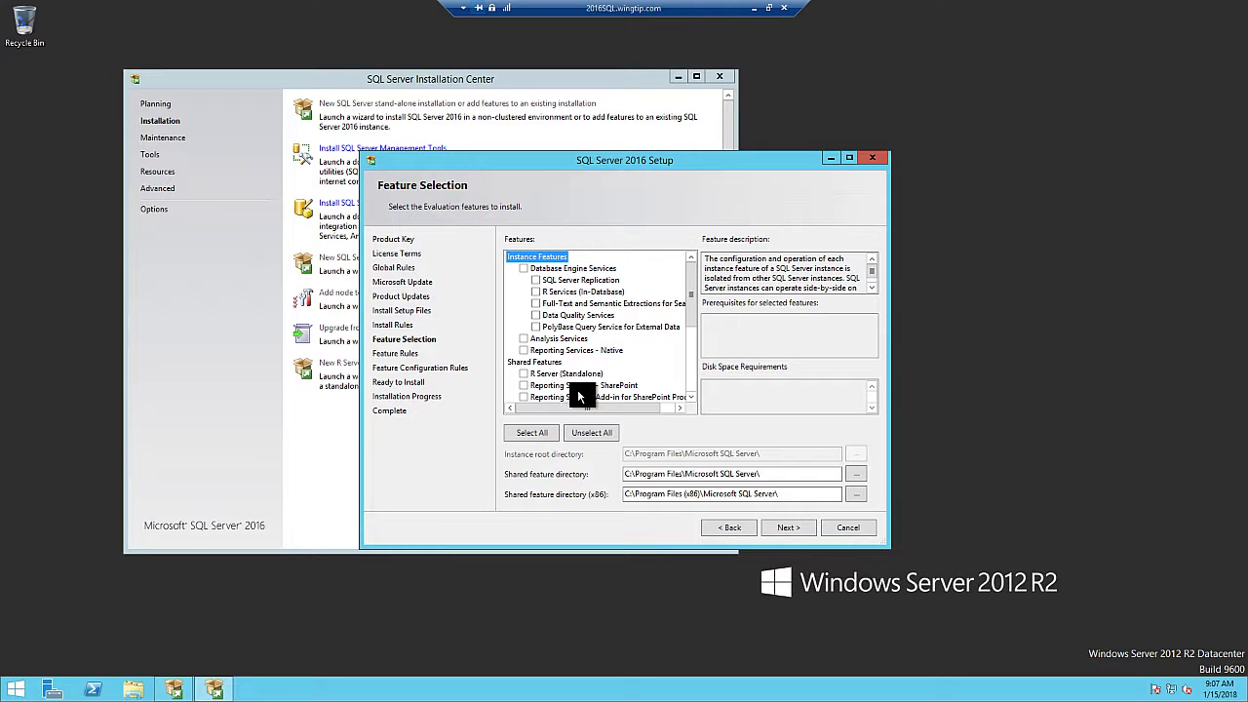
# Check Database Engine Services in the Features tree and continue
pyautogui.click(522, 269)
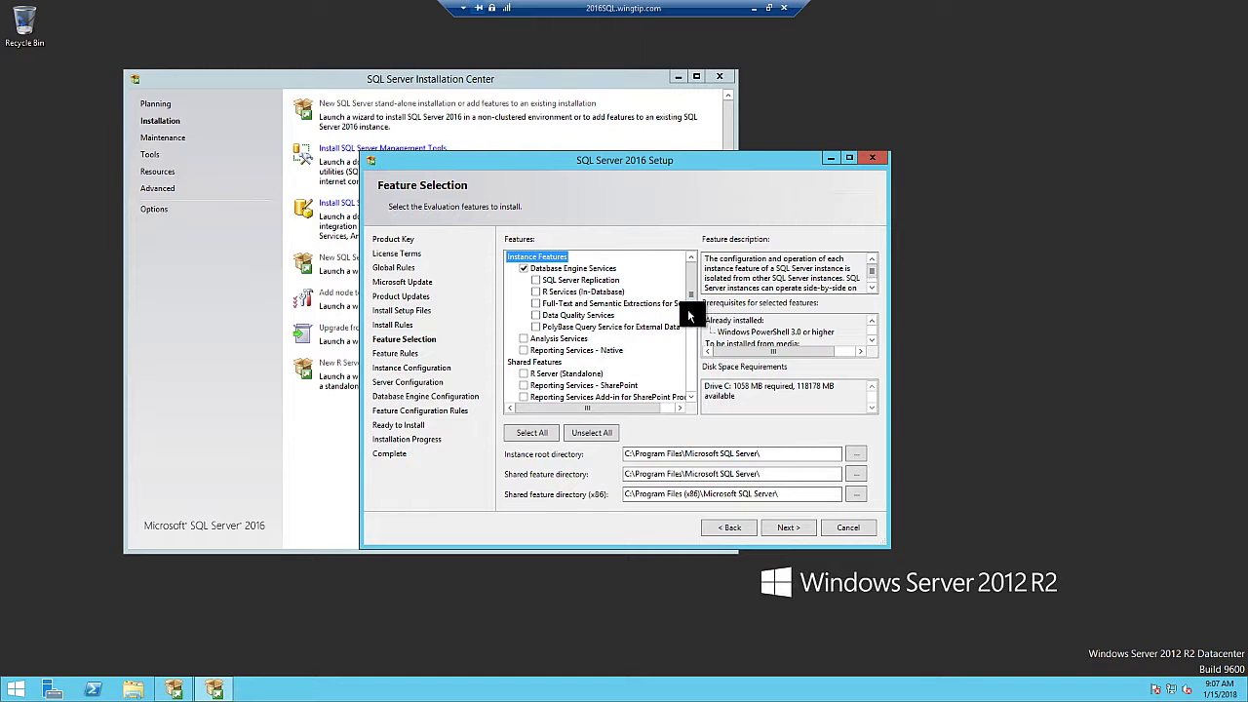
pyautogui.moveTo(690, 302)
pyautogui.mouseDown()
pyautogui.moveTo(690, 368)
pyautogui.moveTo(685, 293)
pyautogui.mouseUp()
pyautogui.click(787, 527)
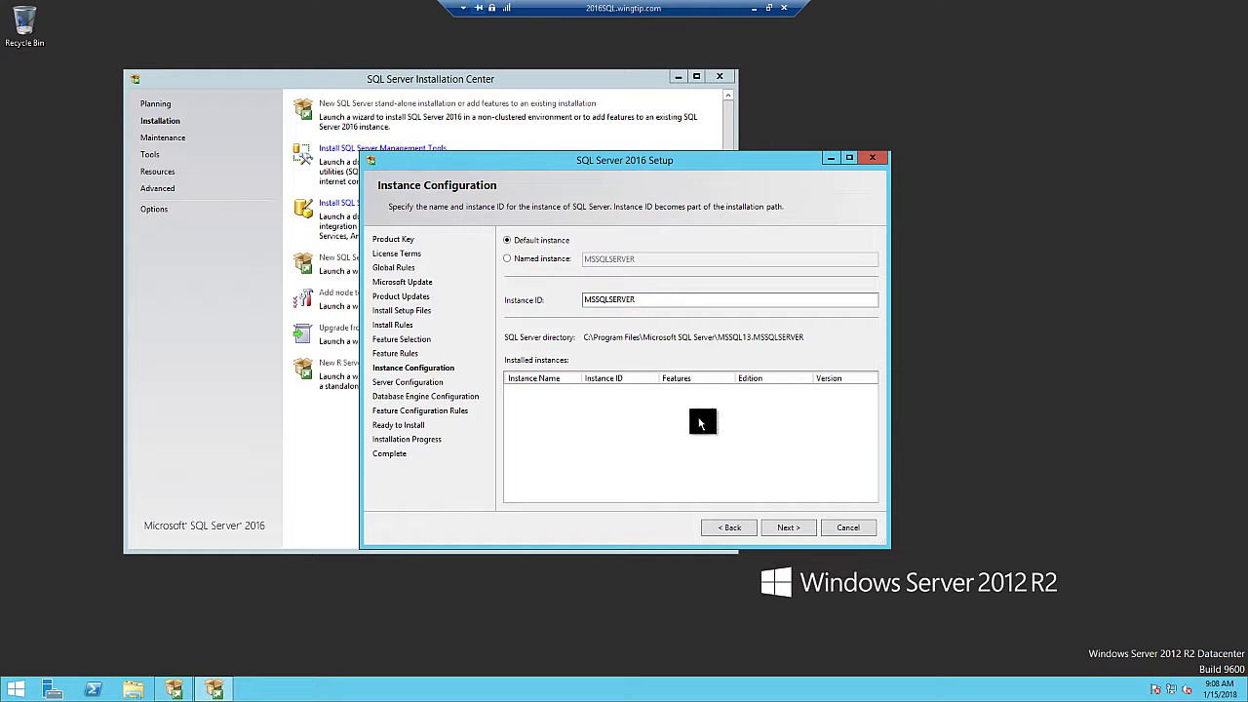
# Accept the default instance with Instance ID MSSQLSERVER
pyautogui.click(789, 527)
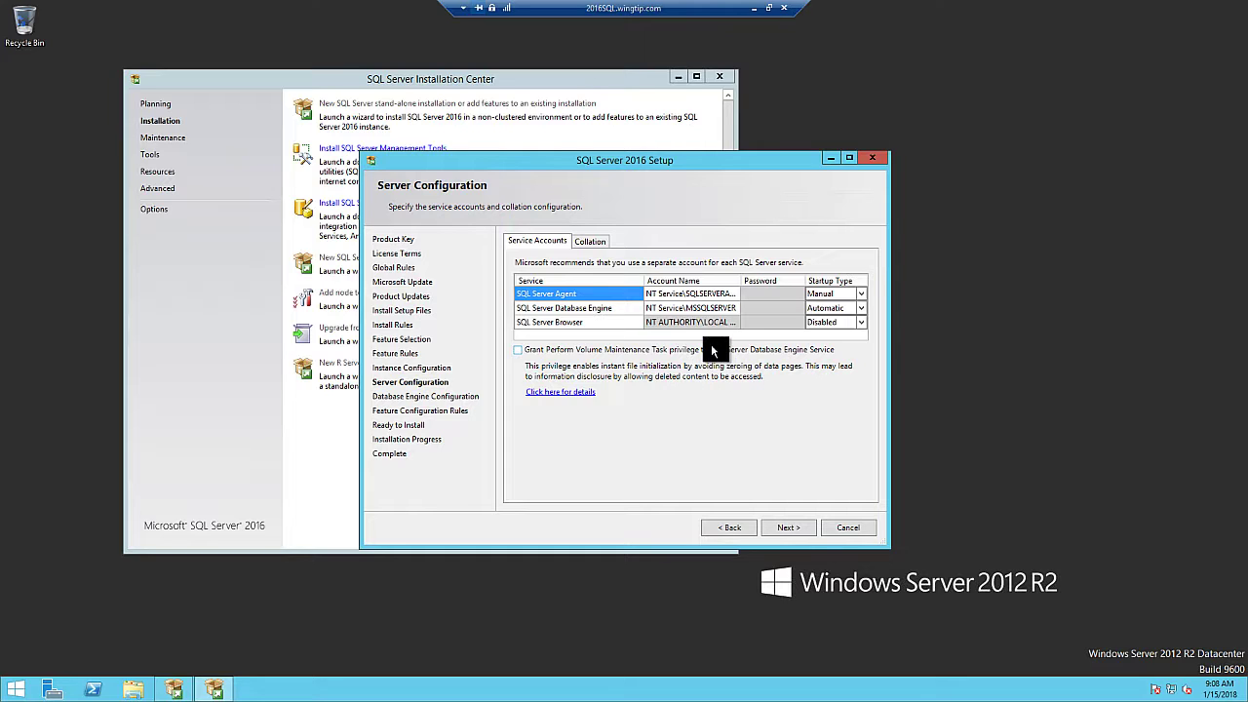
pyautogui.click(690, 295)
pyautogui.rightClick(20, 689)
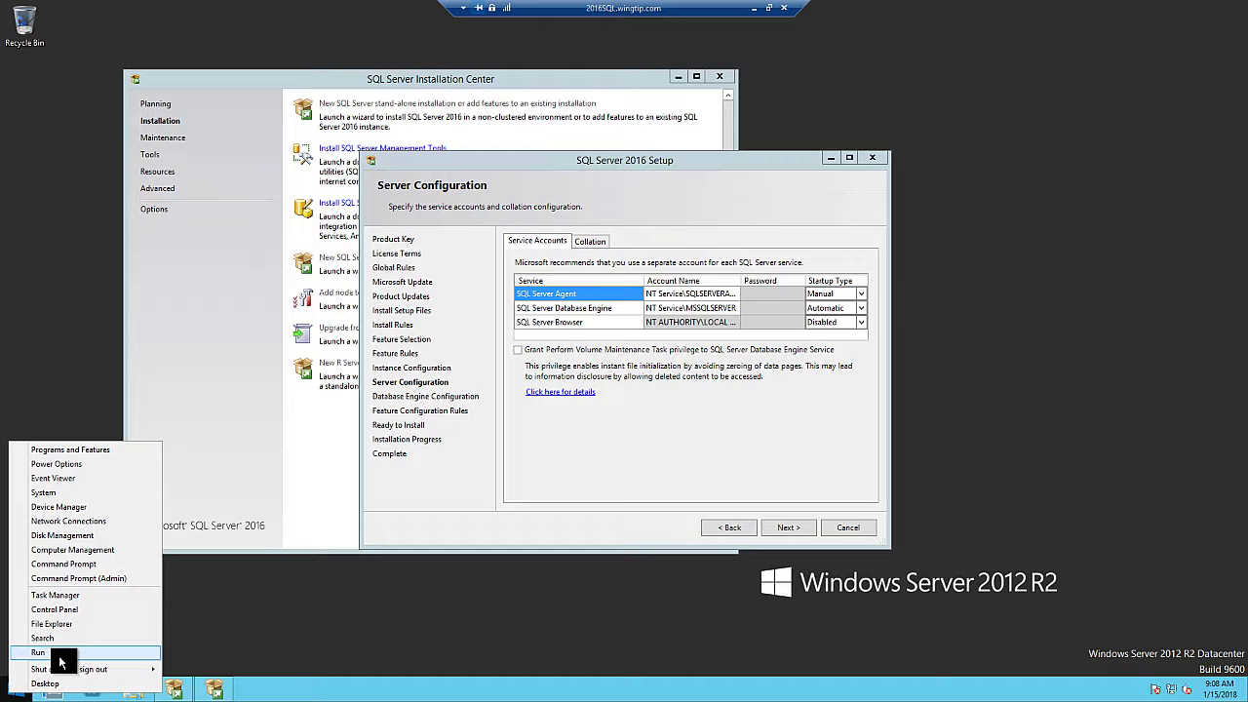
pyautogui.click(97, 580)
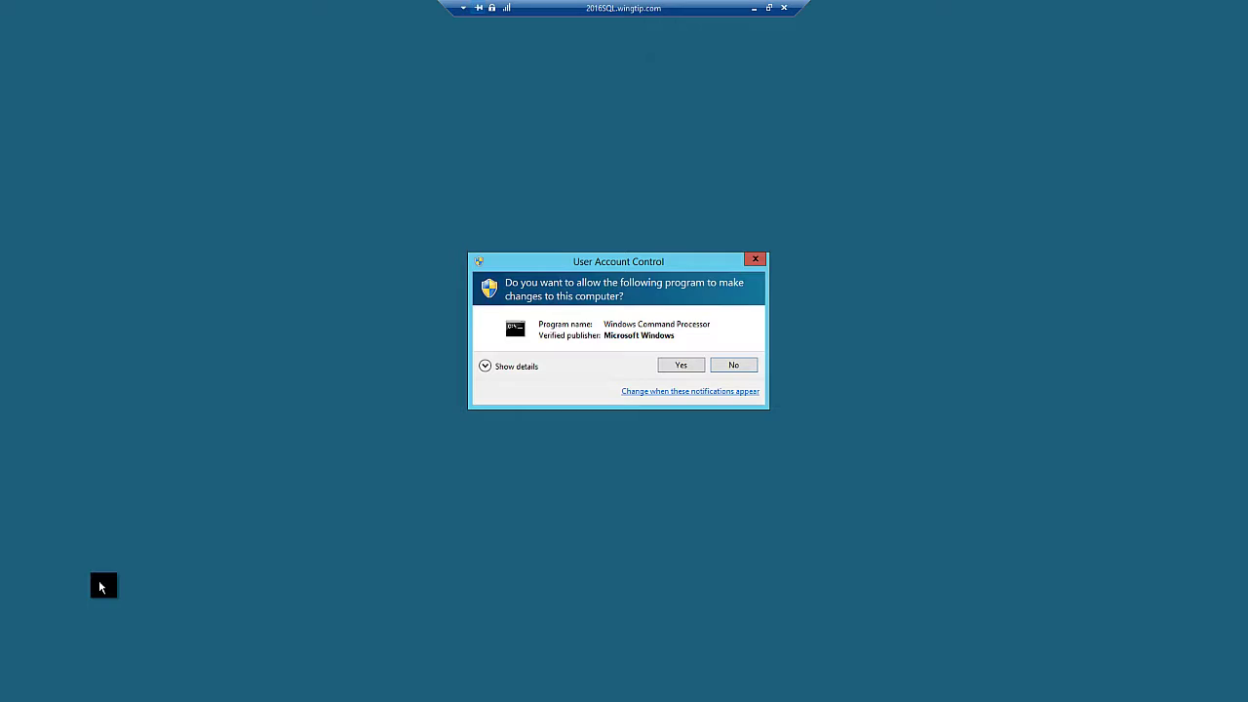
pyautogui.click(684, 365)
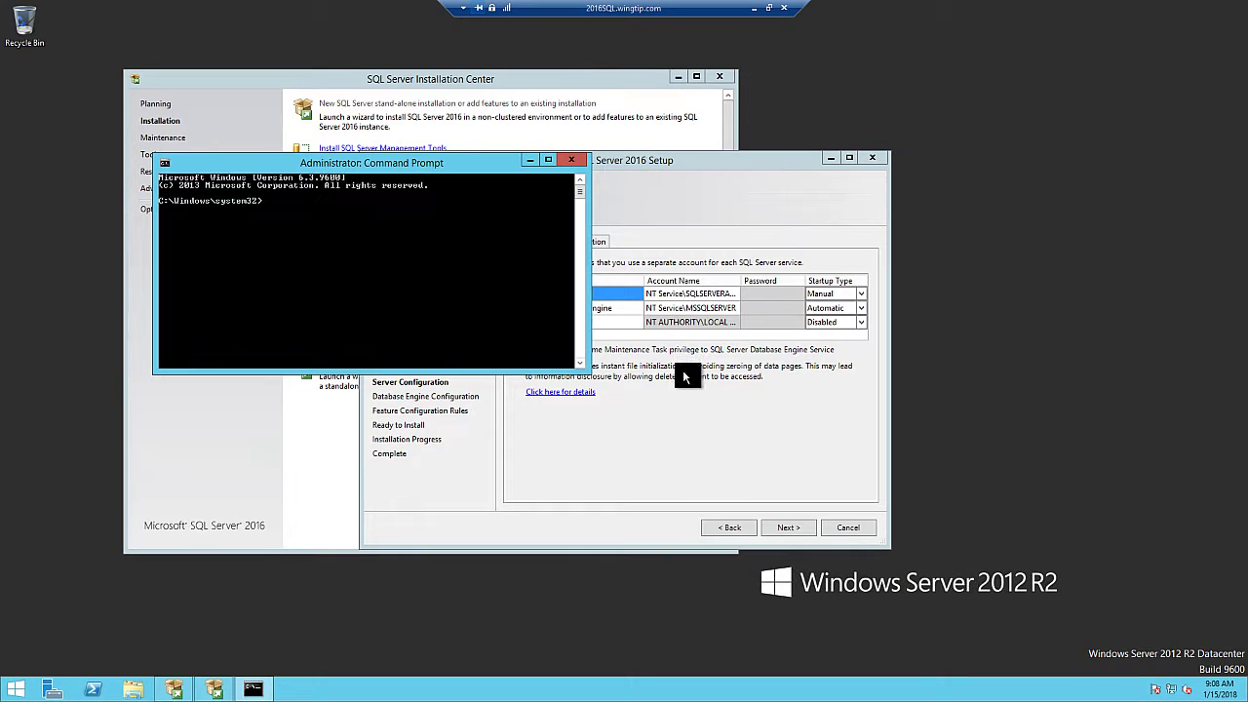
pyautogui.write('whoami')
pyautogui.press('Return')
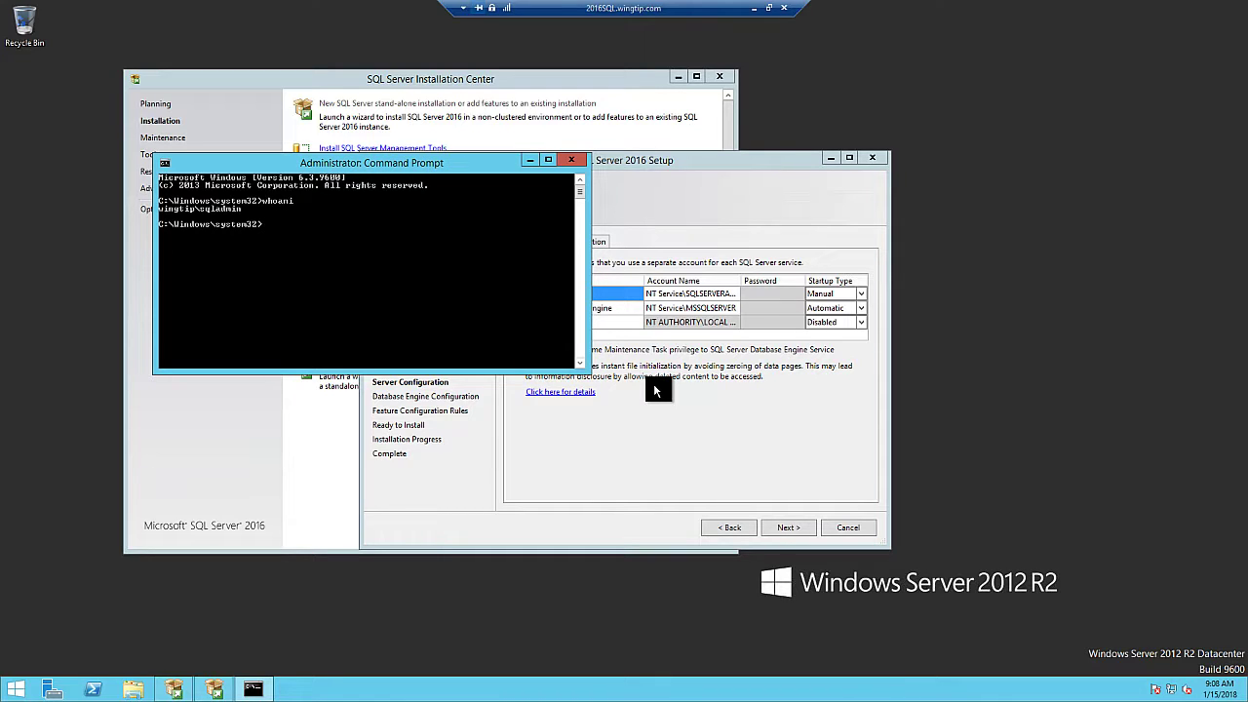
pyautogui.click(571, 159)
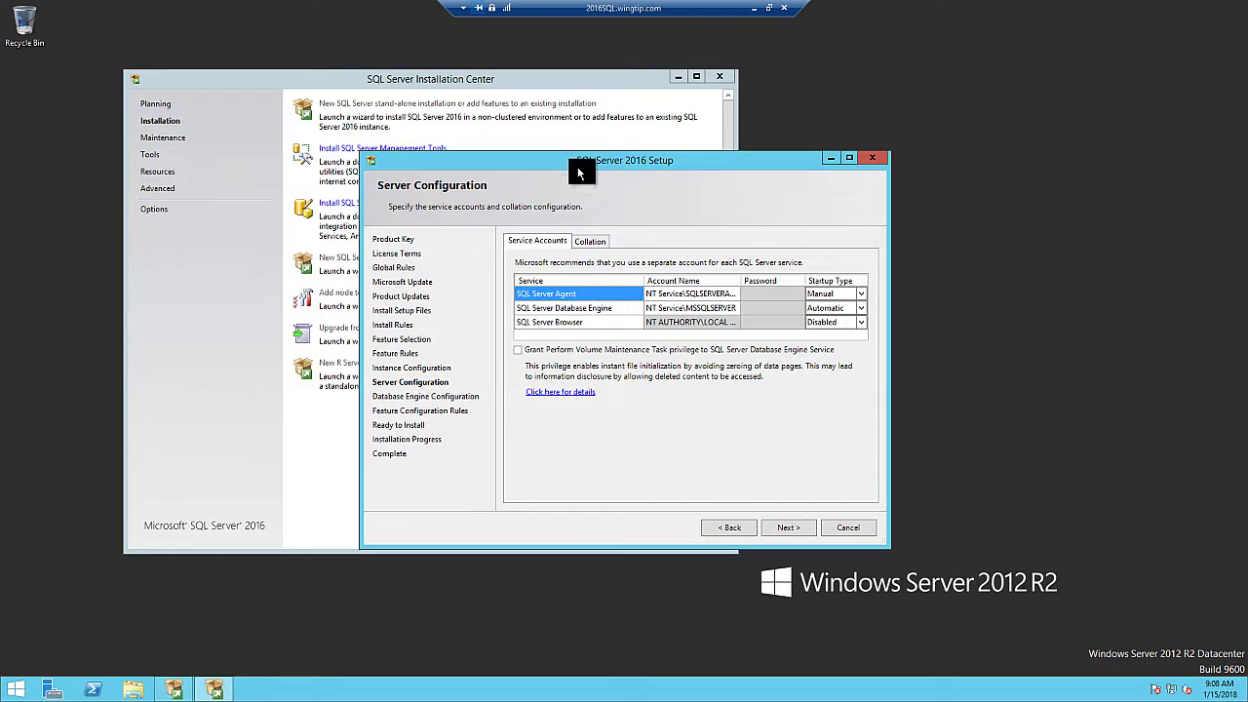
# Run SQL Server Agent and Database Engine under the domain service account, entering its password
pyautogui.click(690, 298)
pyautogui.write('win')
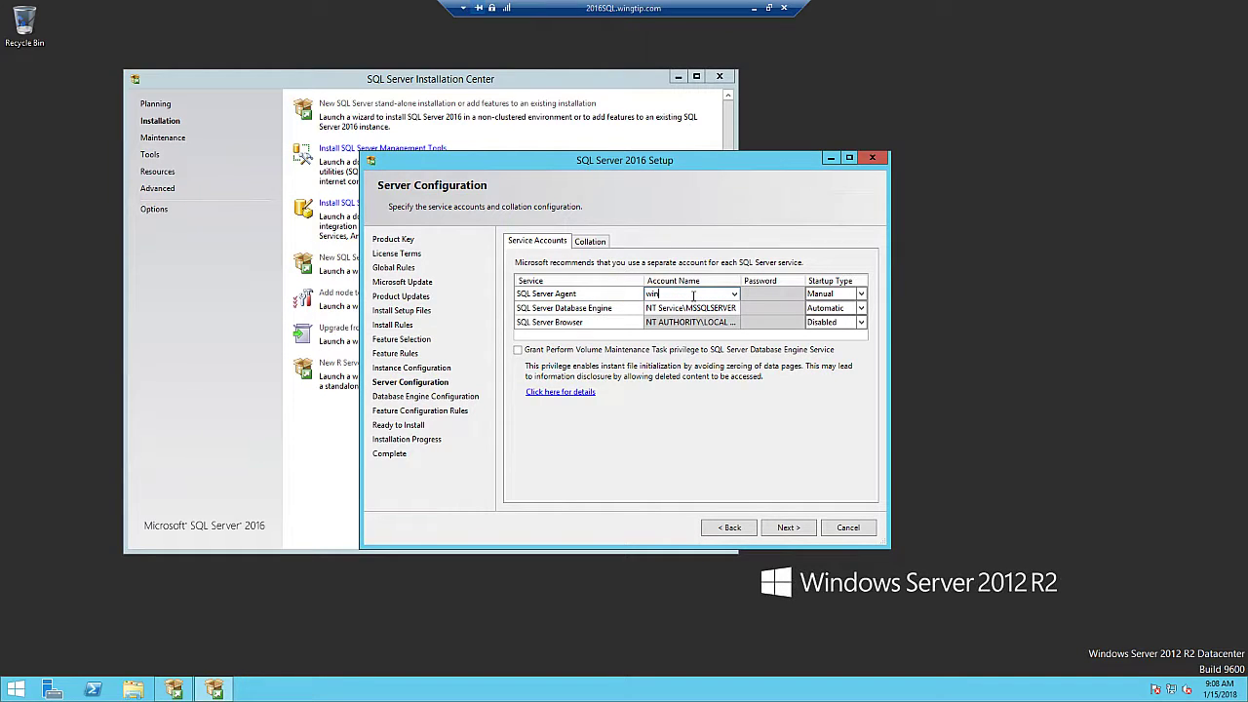
pyautogui.write('gtip\\sqlsvc')
pyautogui.click(721, 308)
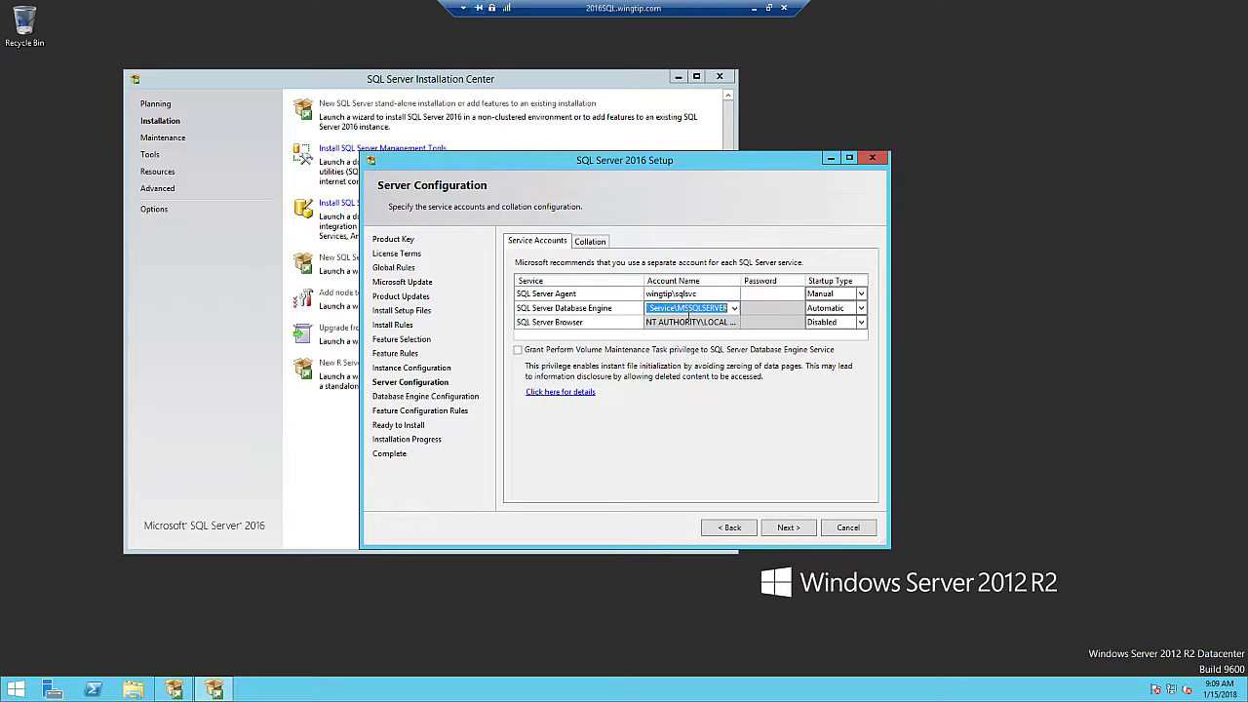
pyautogui.write('wingtip')
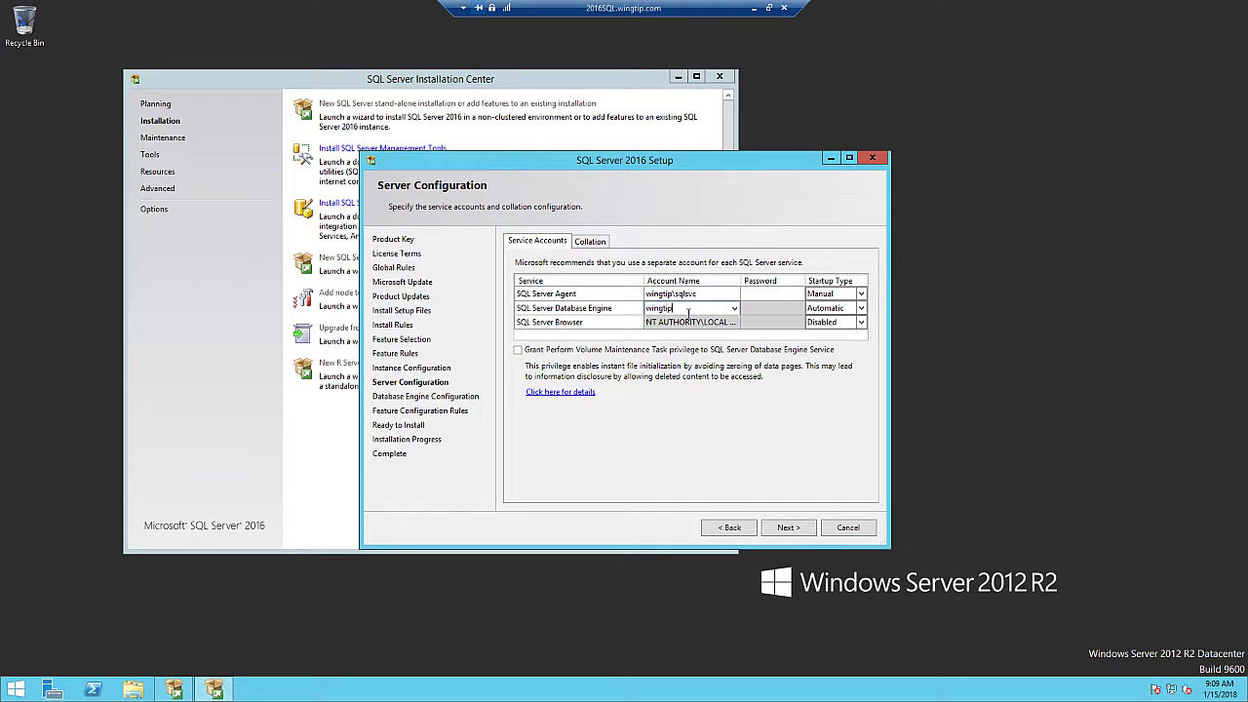
pyautogui.write('\\sqlsvc')
pyautogui.click(758, 293)
pyautogui.write('Pa$$w0rd1')
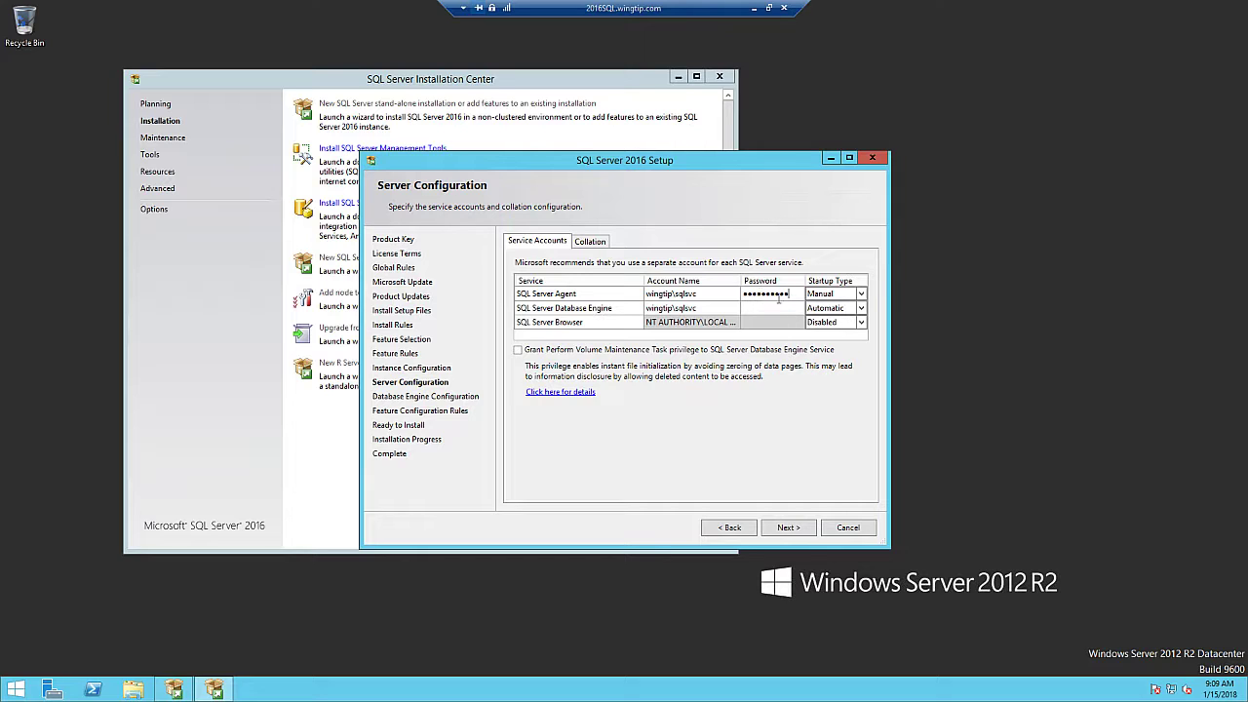
pyautogui.click(748, 308)
pyautogui.write('Pa$$w0rd!1')
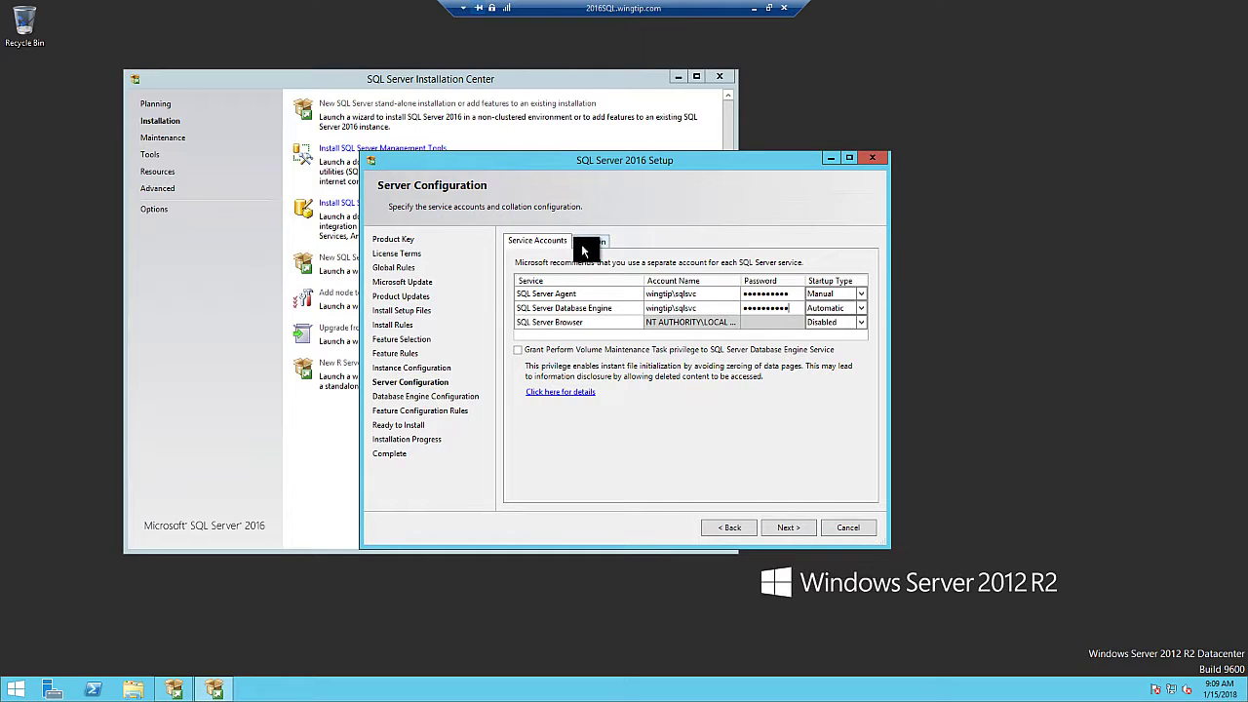
# Set the SQL Server Agent startup type to Automatic and move on
pyautogui.click(825, 294)
pyautogui.click(861, 294)
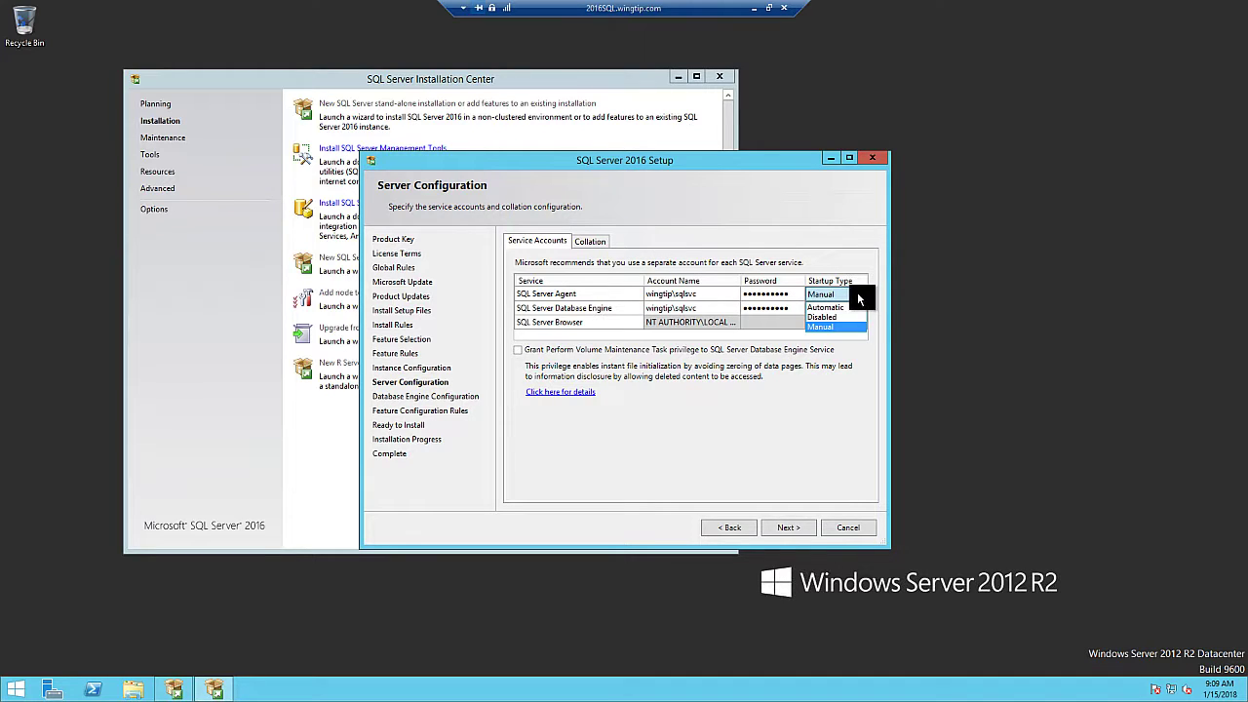
pyautogui.click(839, 305)
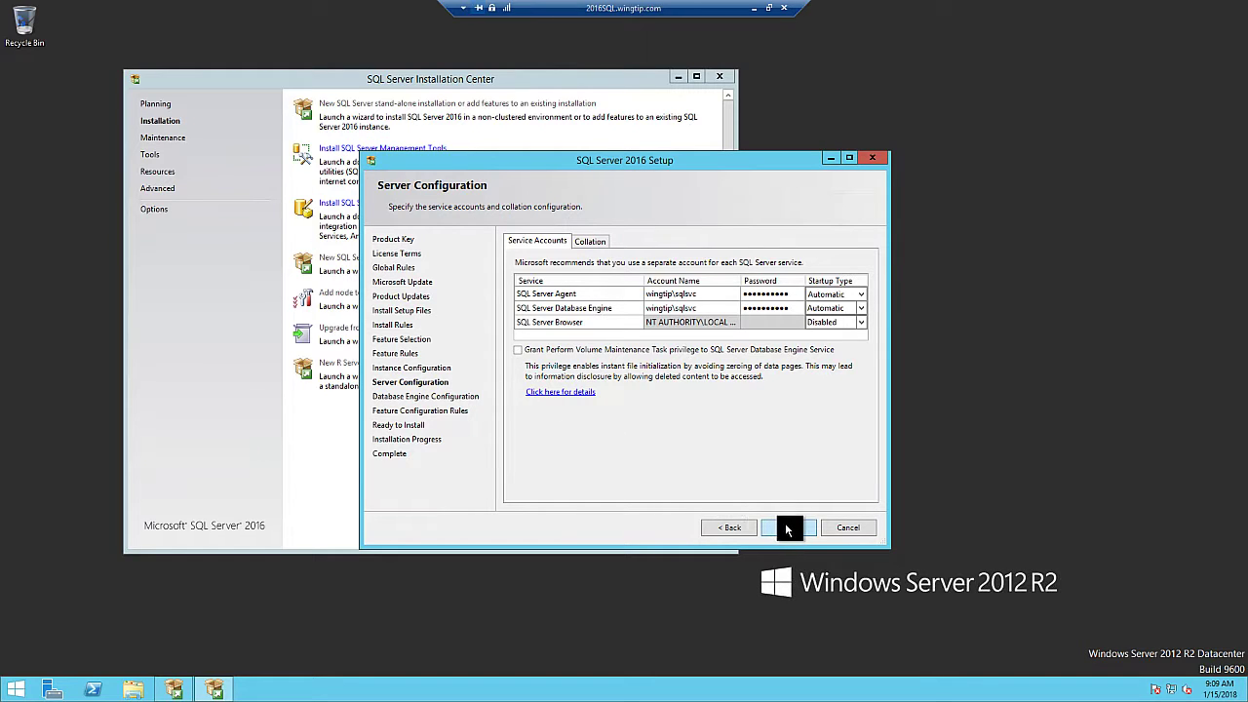
pyautogui.click(788, 527)
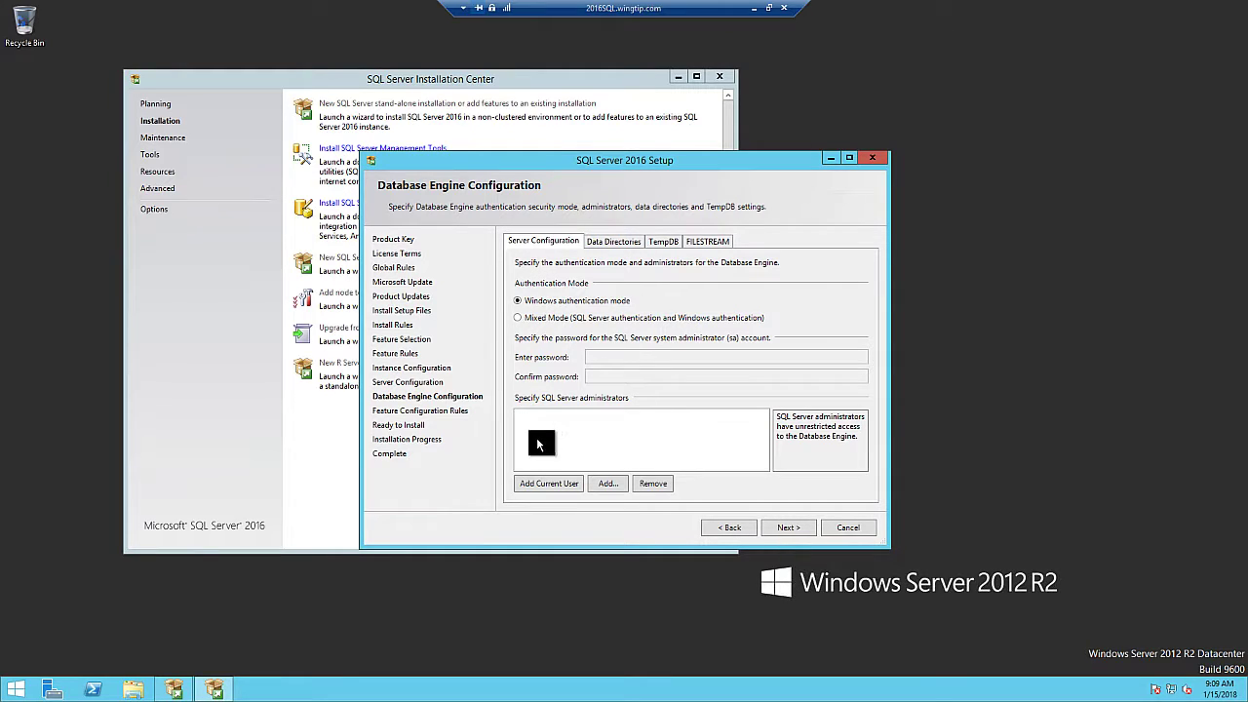
# Add the current user and the 2016SQL\SA account as SQL Server administrators
pyautogui.click(542, 484)
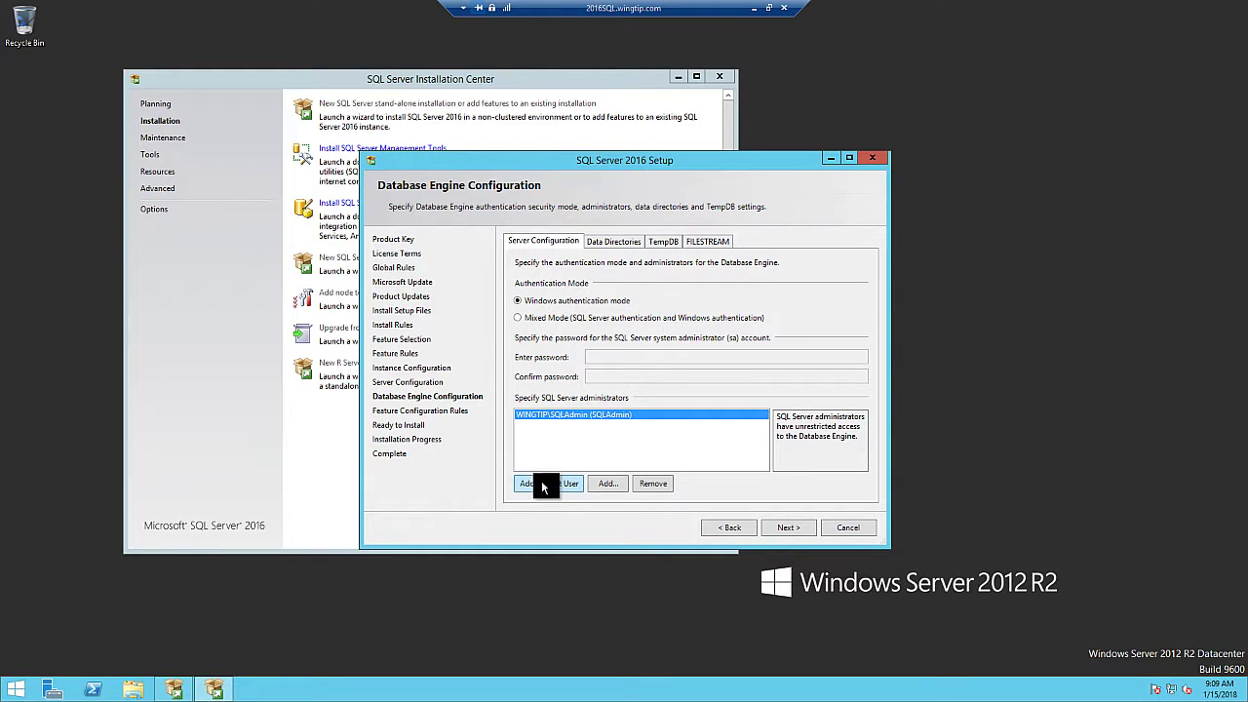
pyautogui.click(607, 483)
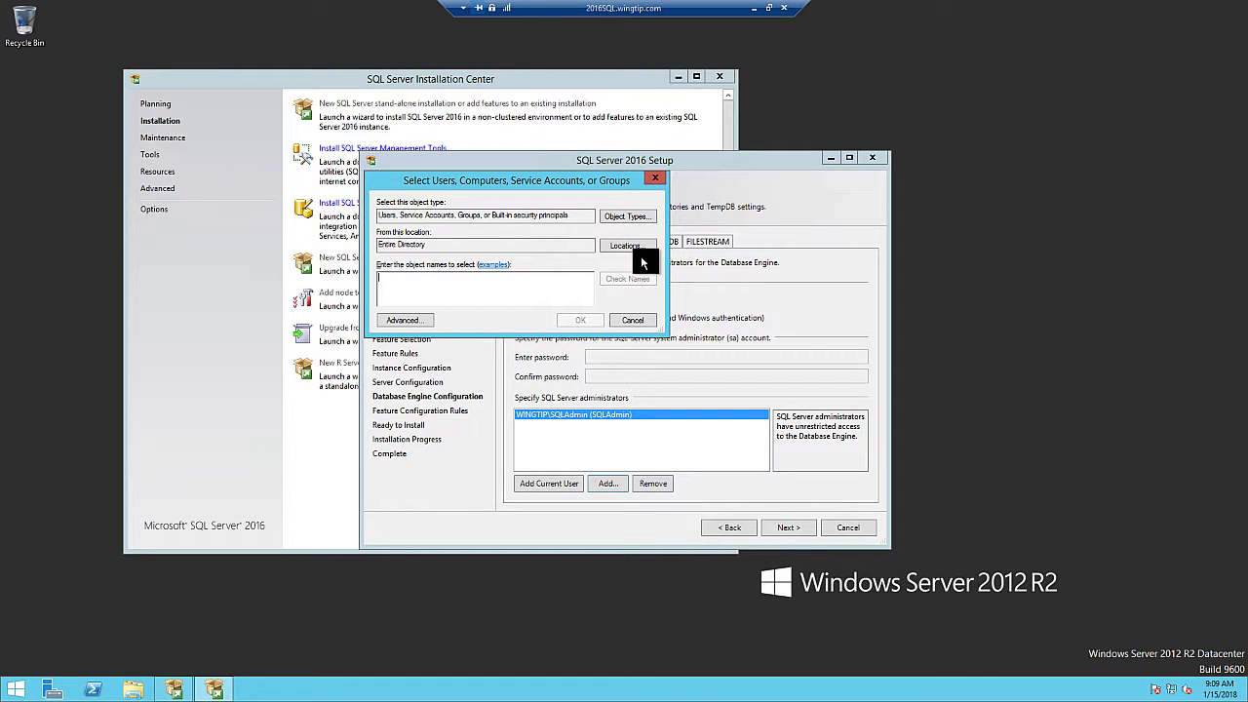
pyautogui.click(425, 255)
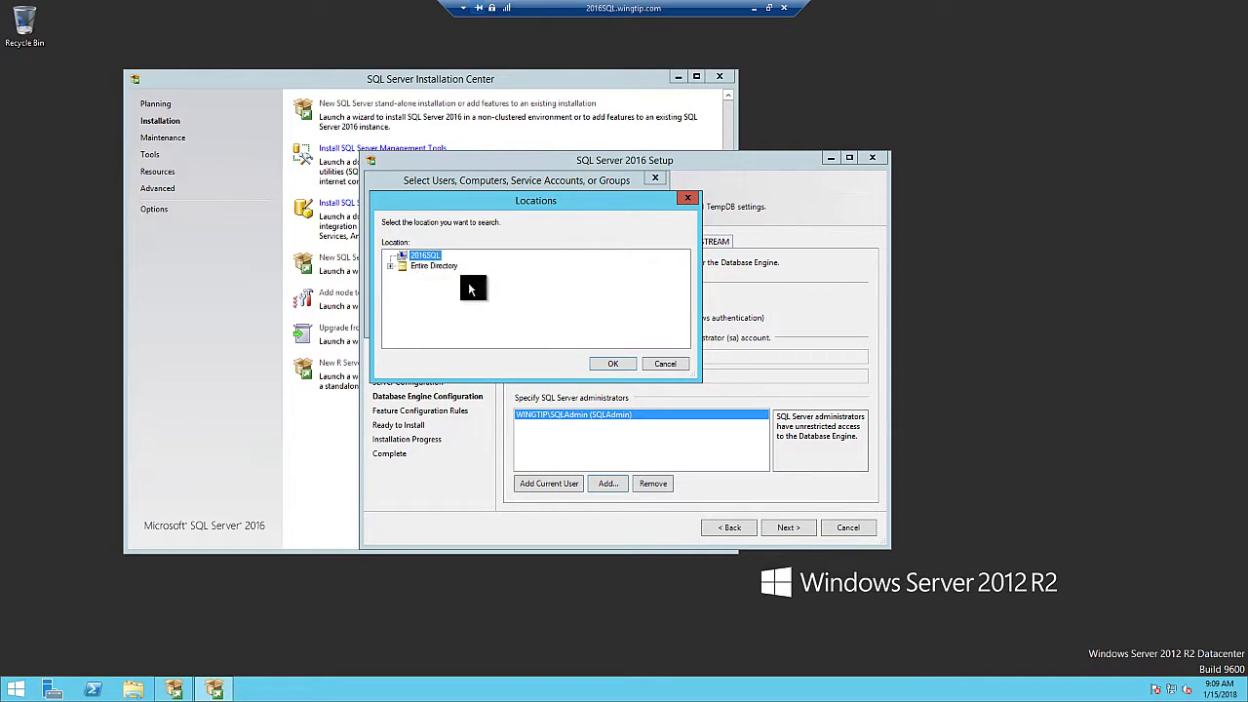
pyautogui.click(605, 364)
pyautogui.write('2016')
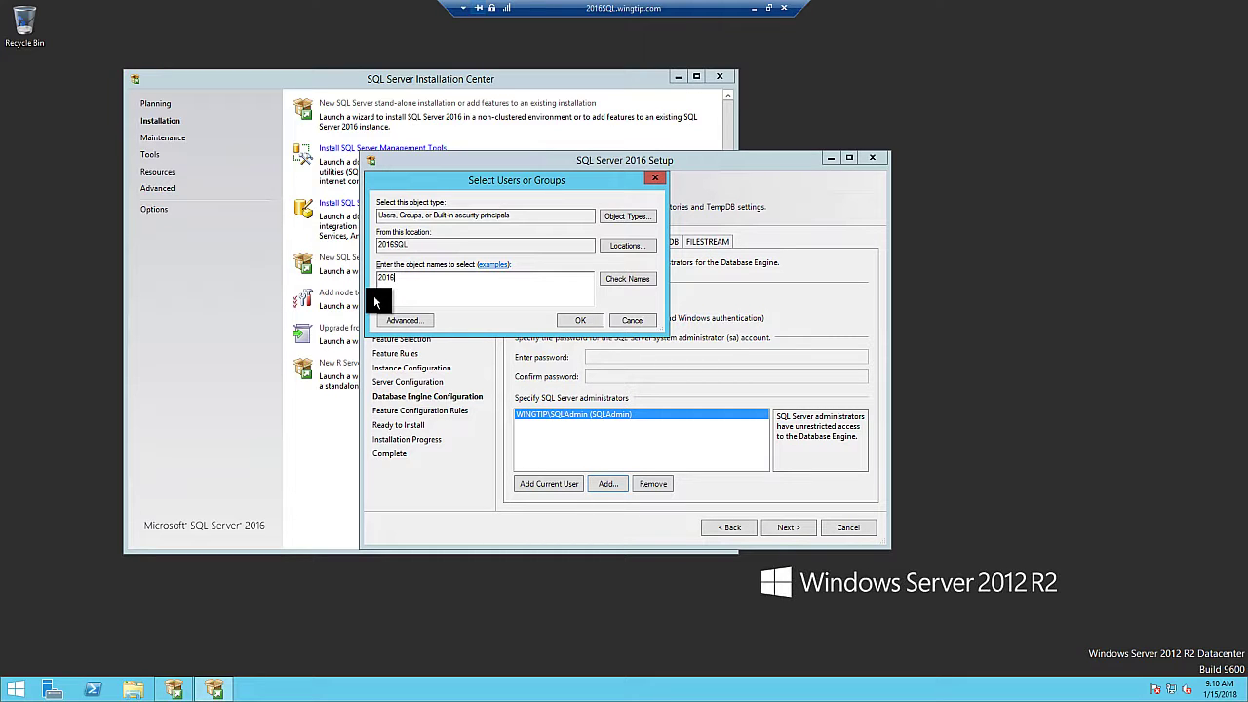
pyautogui.write('SQL')
pyautogui.write('\\SA')
pyautogui.click(619, 289)
pyautogui.click(580, 320)
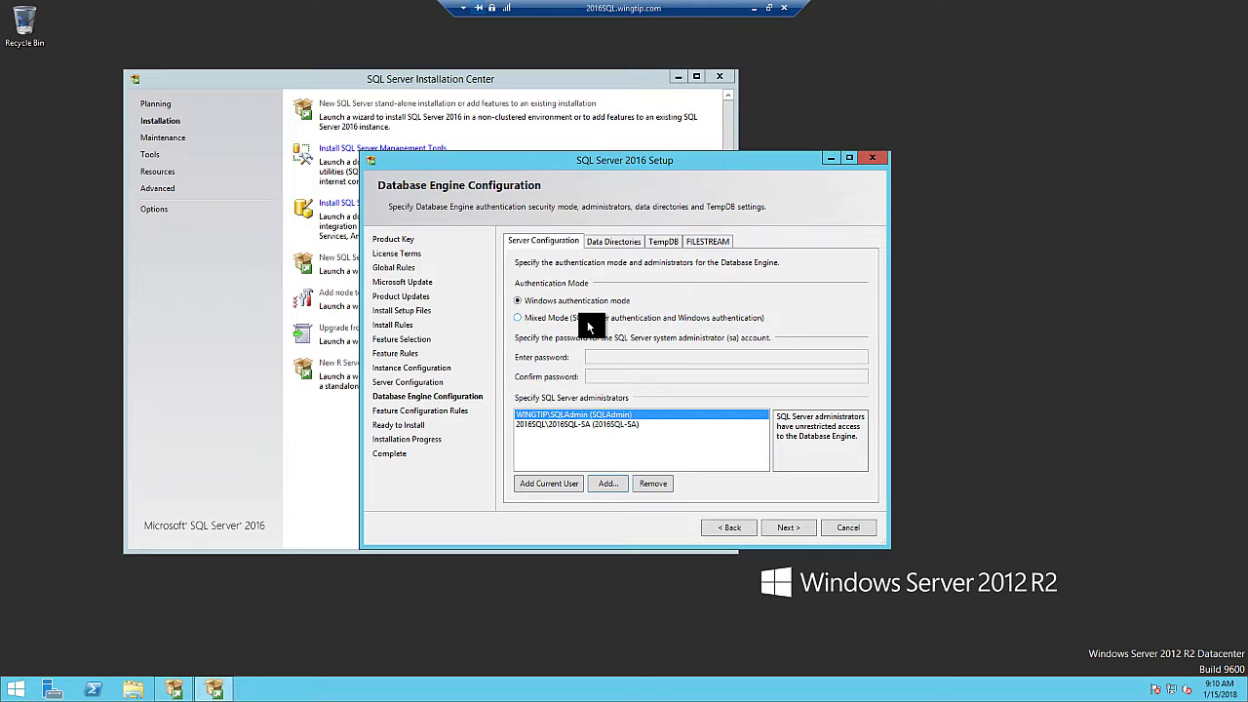
pyautogui.click(611, 243)
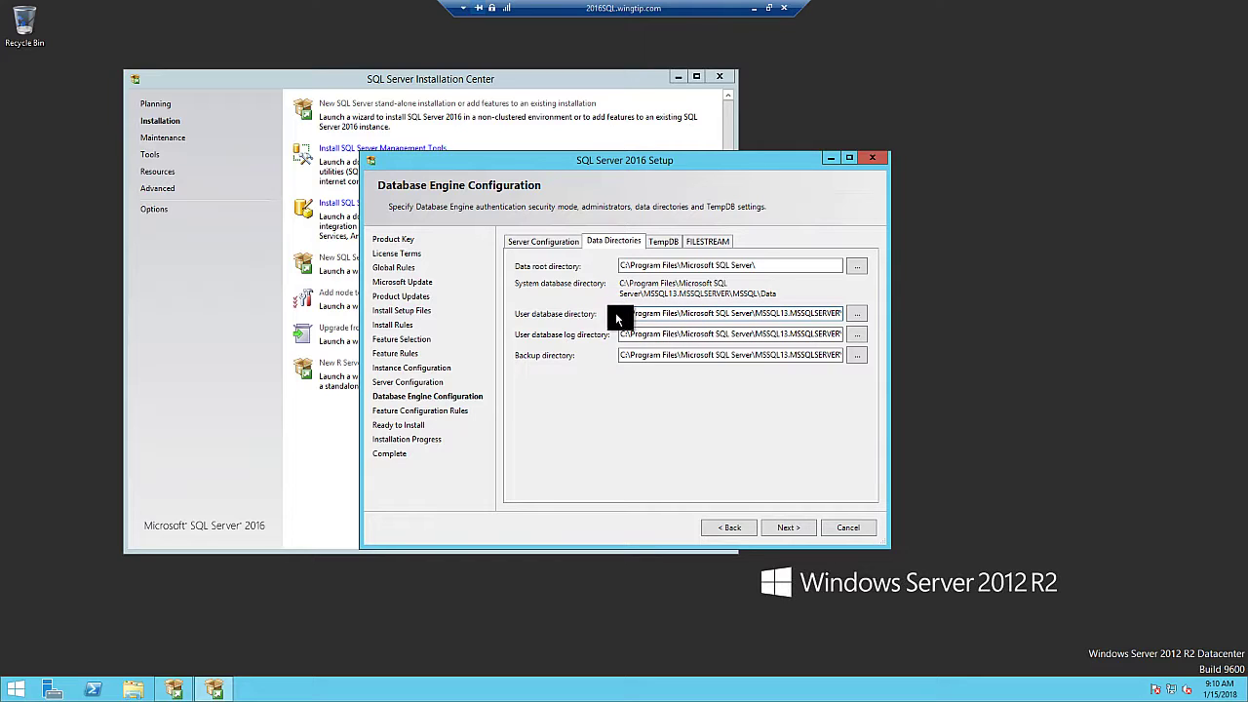
# Change the drive letters of the user log and backup directories, sending user database logs to L:
pyautogui.moveTo(626, 335); pyautogui.dragTo(616, 335)
pyautogui.write('E')
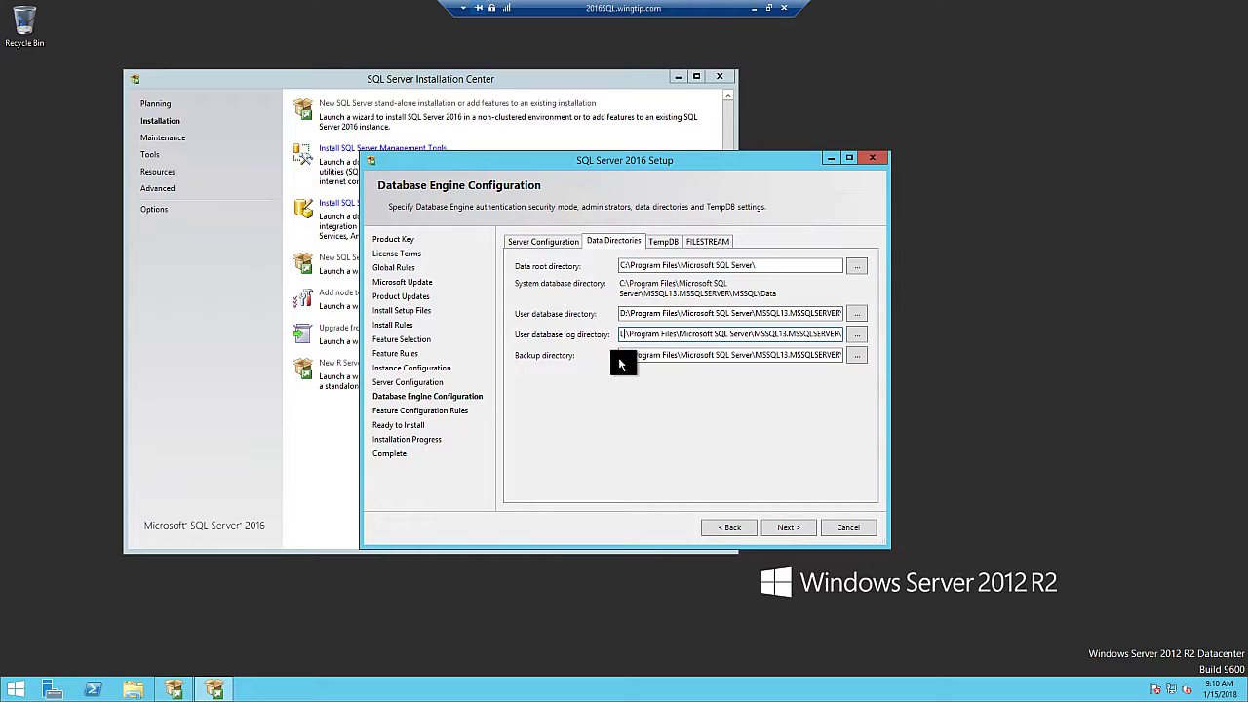
pyautogui.click(618, 354)
pyautogui.write('T')
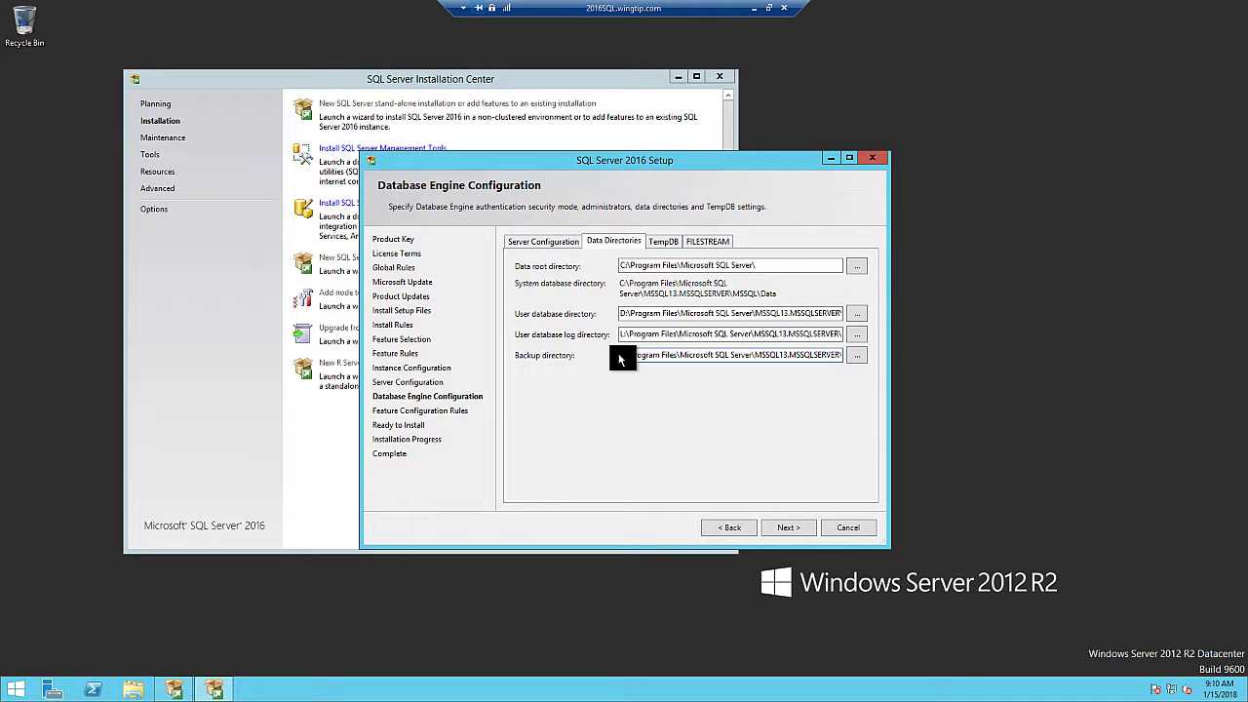
pyautogui.write('L')
pyautogui.click(668, 241)
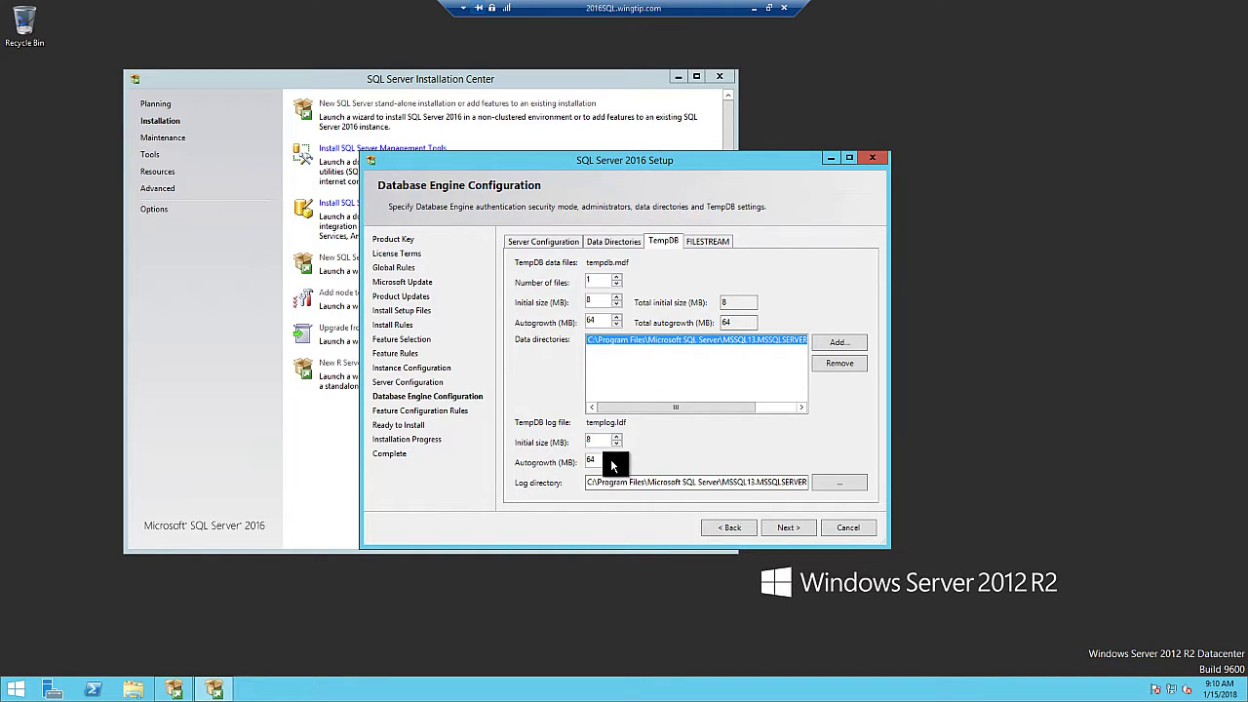
# Move the TempDB log directory to the T: drive, then start the installation from Ready to Install
pyautogui.moveTo(594, 485); pyautogui.dragTo(585, 484)
pyautogui.write('T')
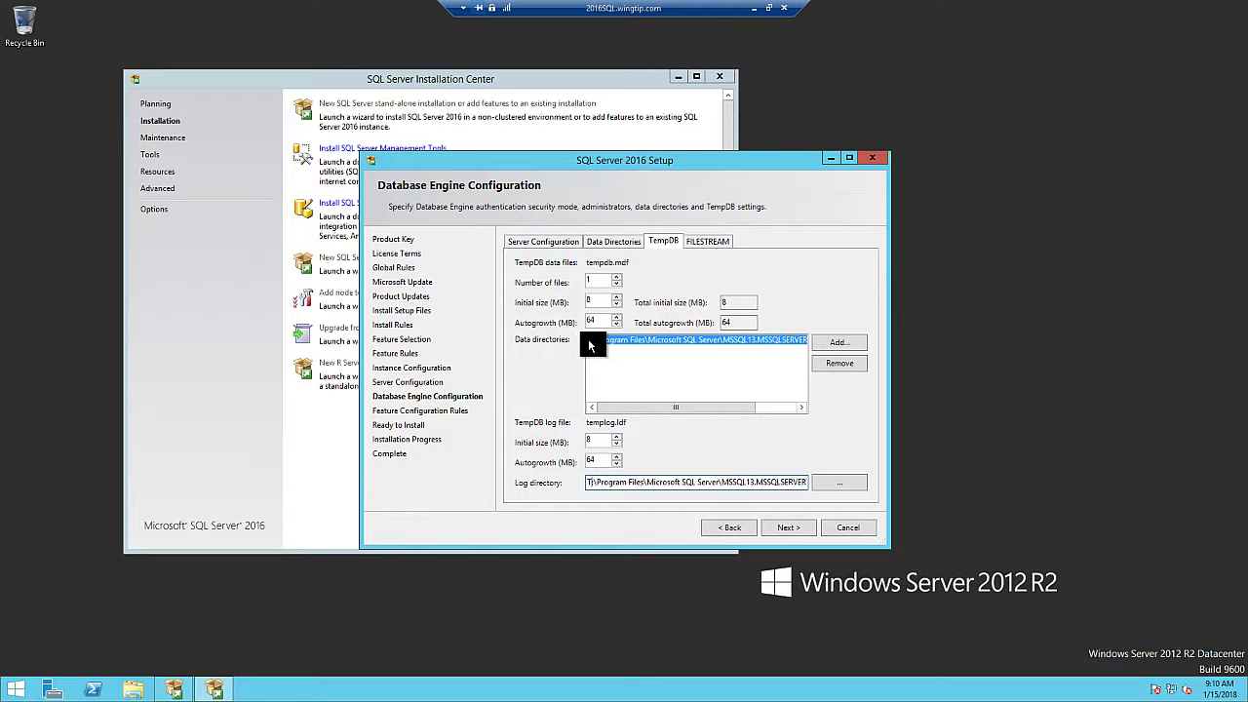
pyautogui.moveTo(634, 407); pyautogui.dragTo(606, 407)
pyautogui.click(792, 527)
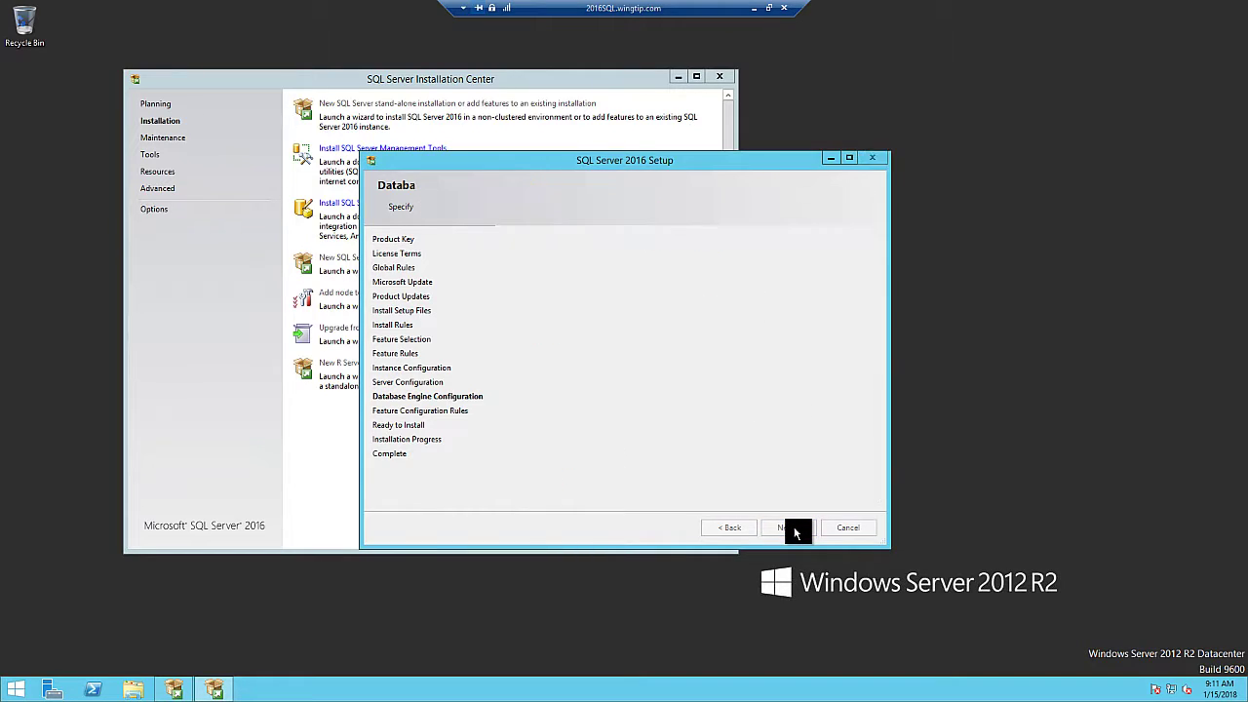
pyautogui.click(791, 528)
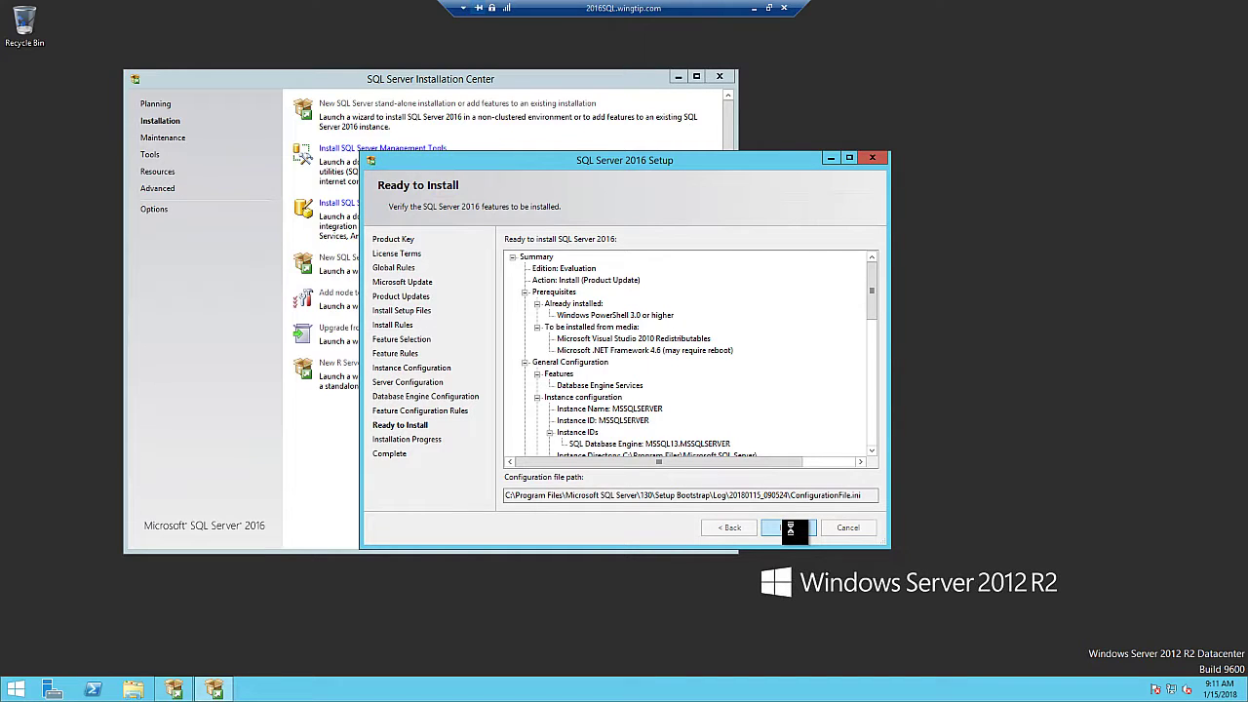